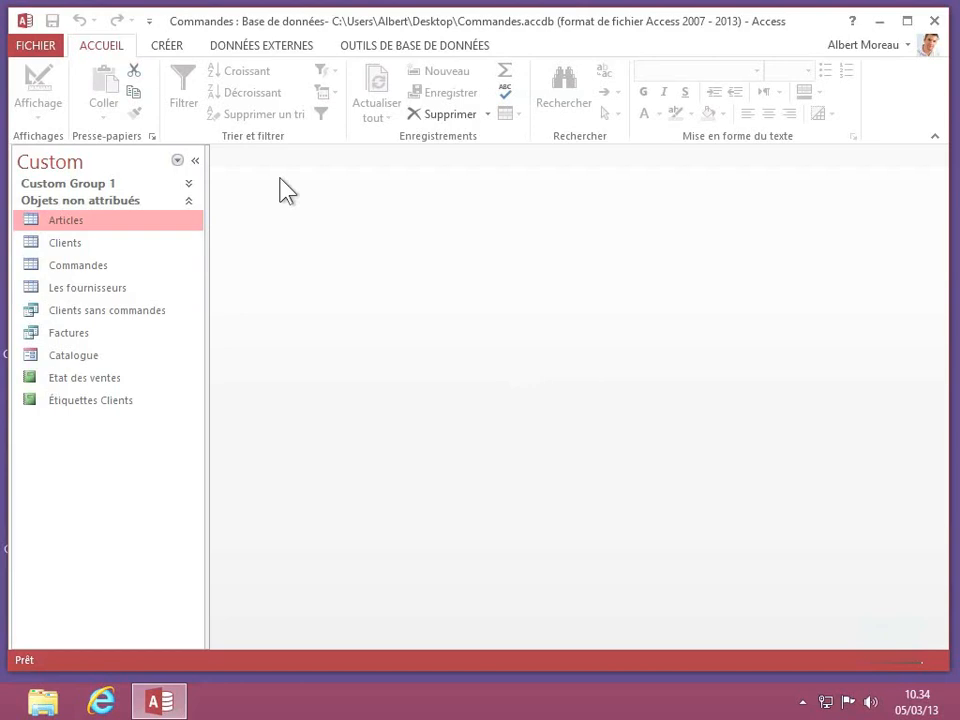
Step: Create a report from the Articles table and change its header title to "Catalogue"
left_click(177, 47)
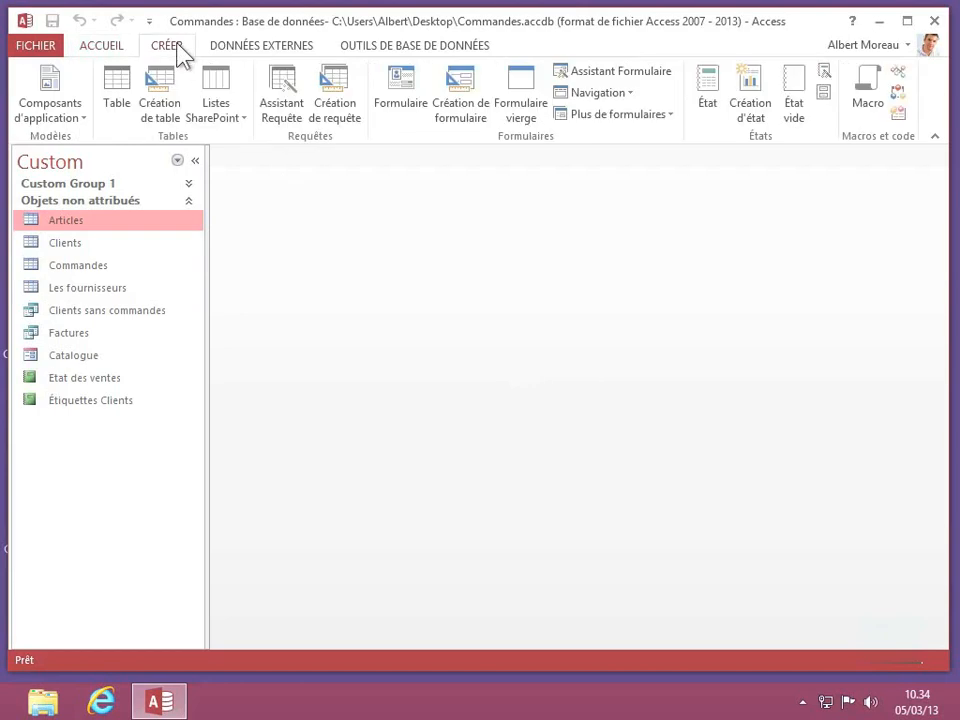
left_click(703, 82)
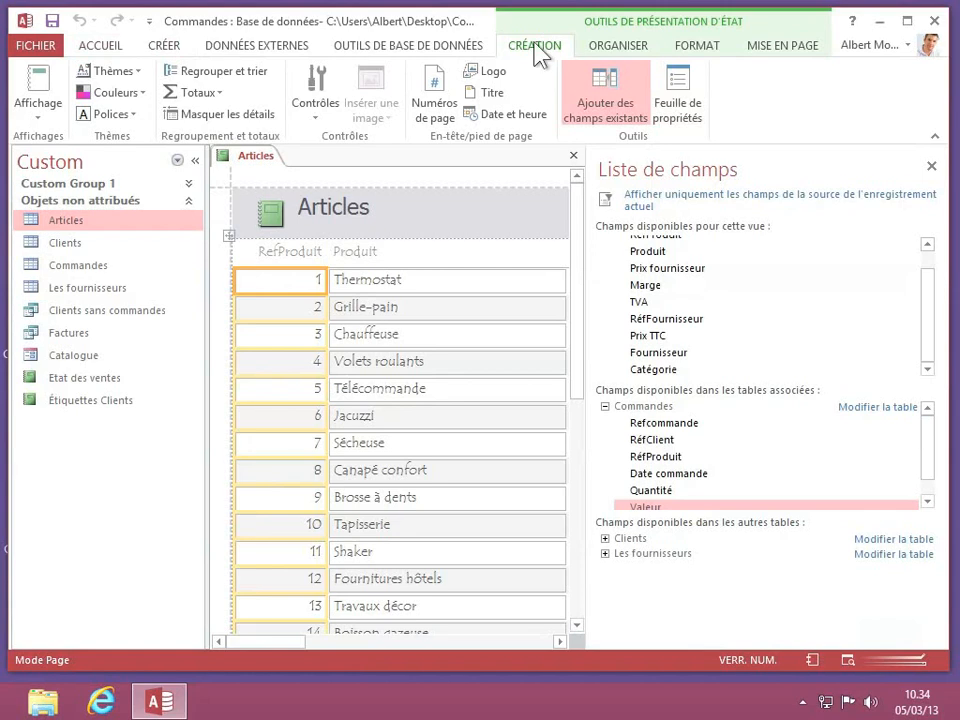
left_click(487, 98)
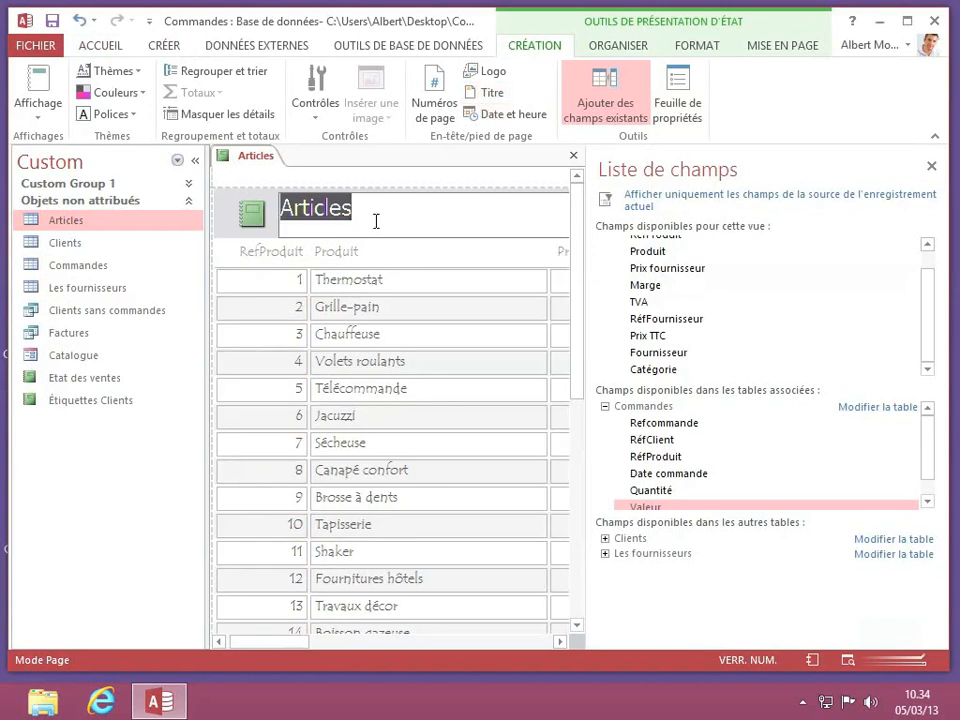
type("Catakl")
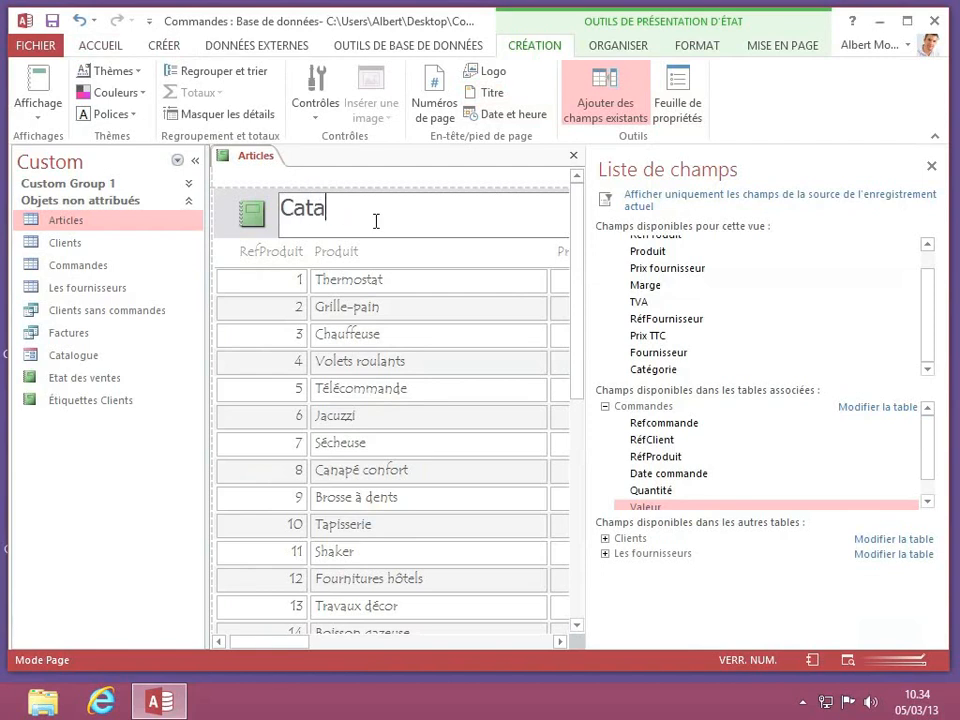
key("BackSpace")
key("BackSpace")
type("logue")
key("Return")
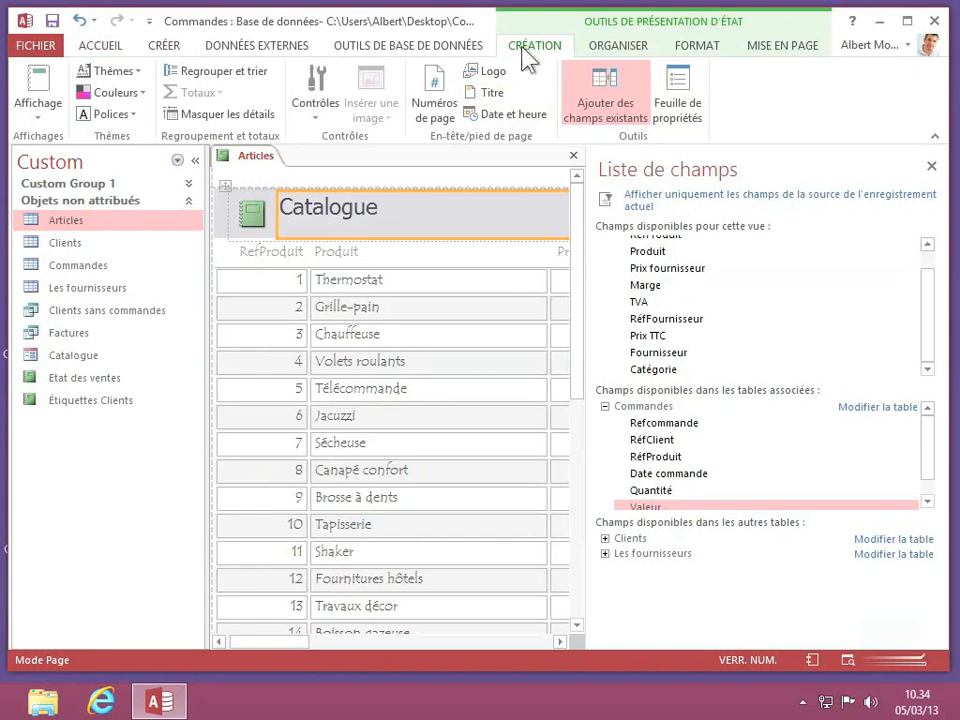
Step: Add centred "Page N sur M" page numbers at the top of the page and move the number under the time in the report header
left_click(443, 106)
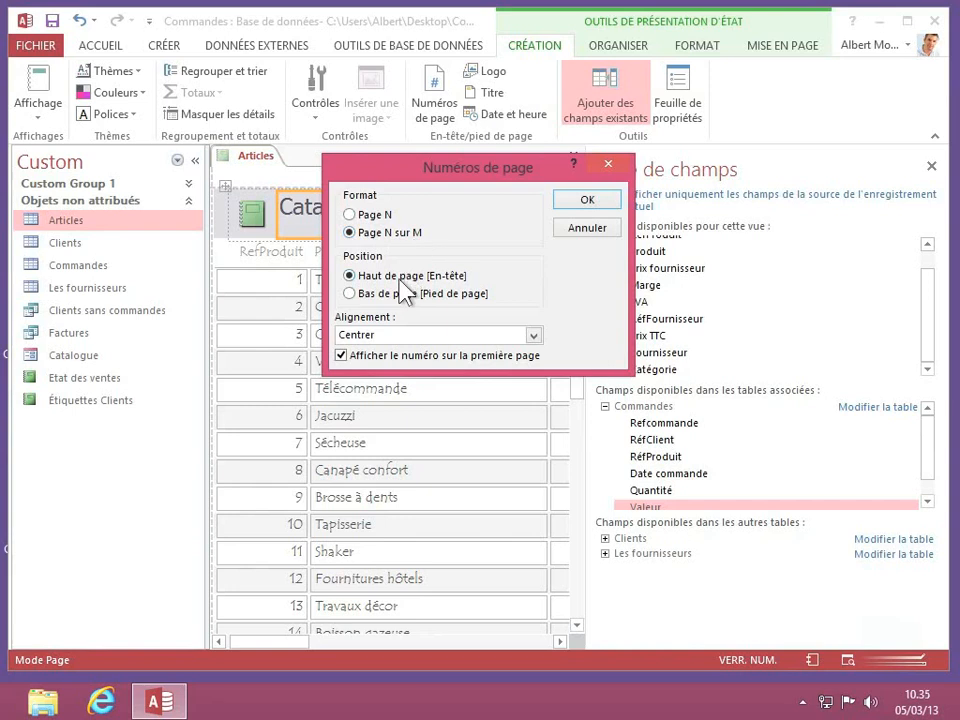
left_click(576, 204)
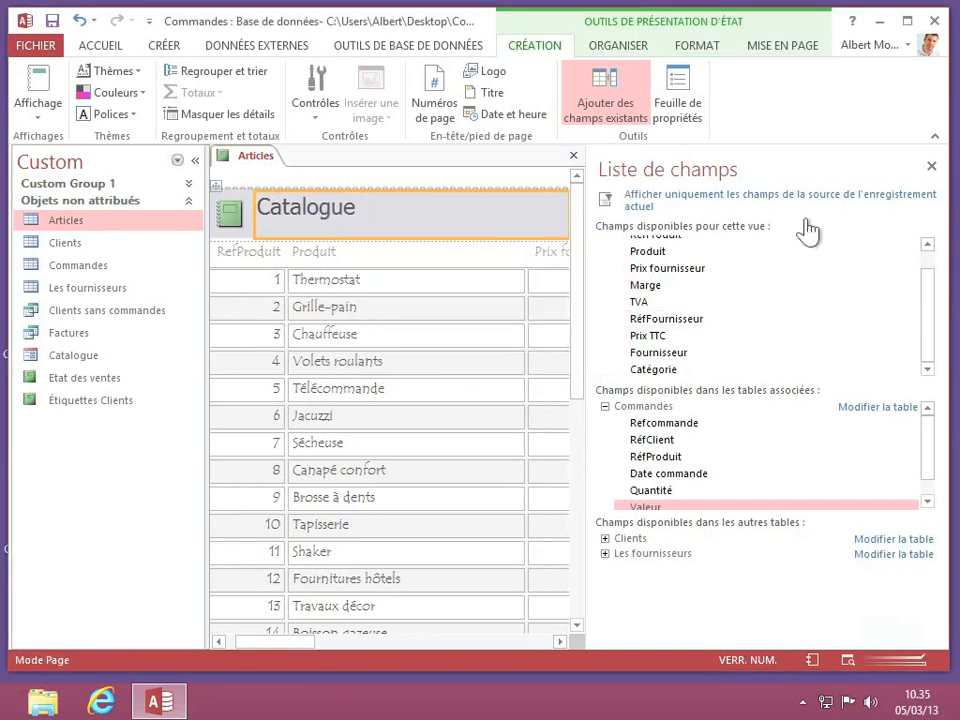
left_click(931, 166)
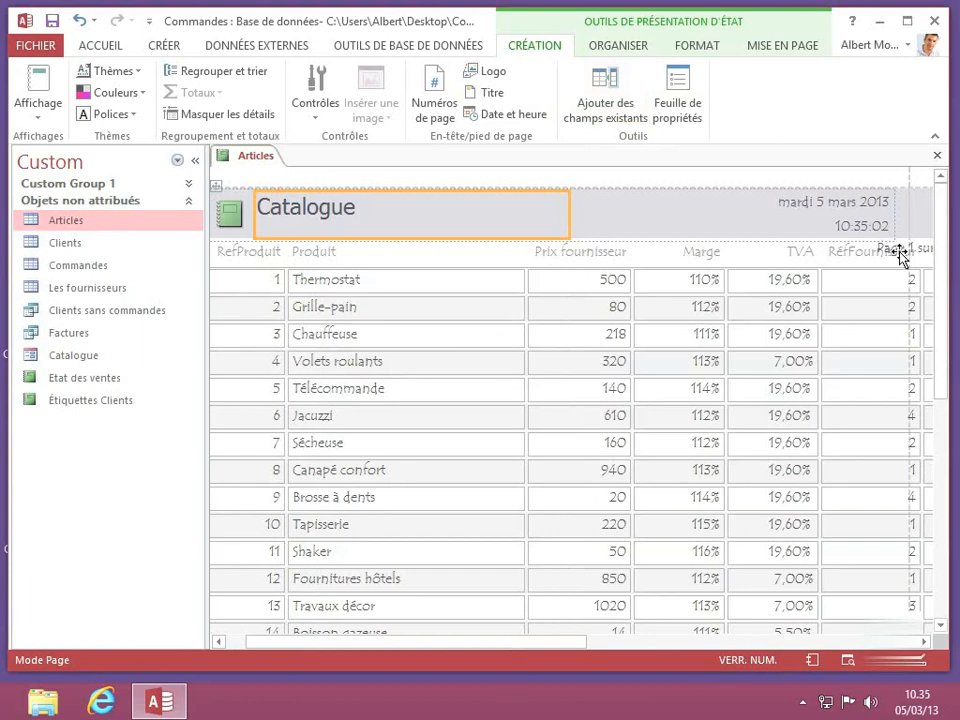
left_click_drag(899, 256, 810, 236)
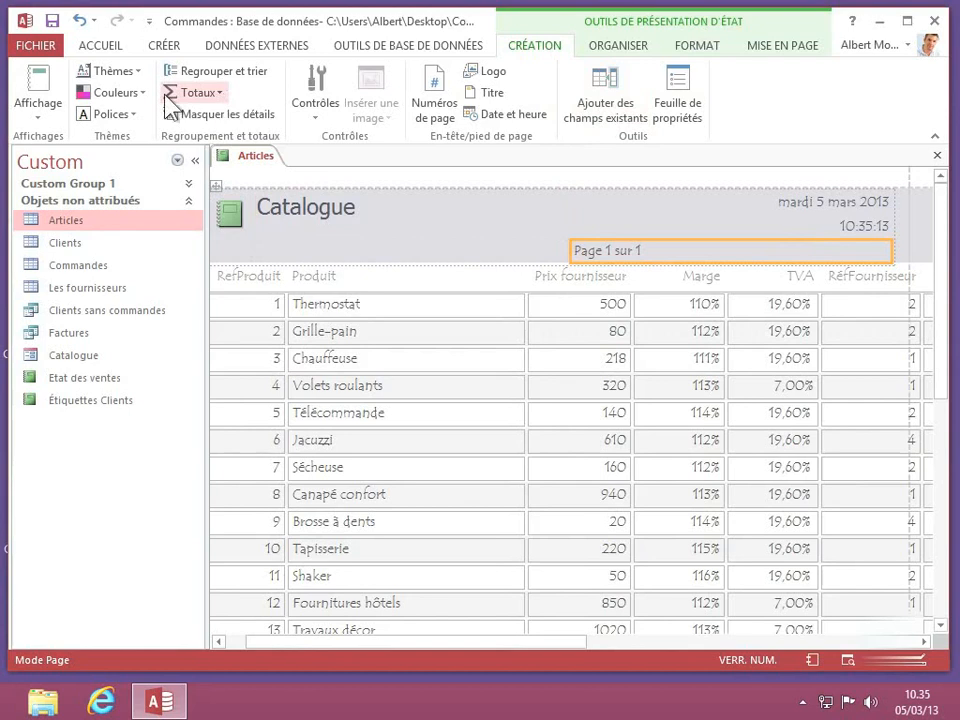
Step: Apply the Office theme with the orange band to the Catalogue report
left_click(137, 75)
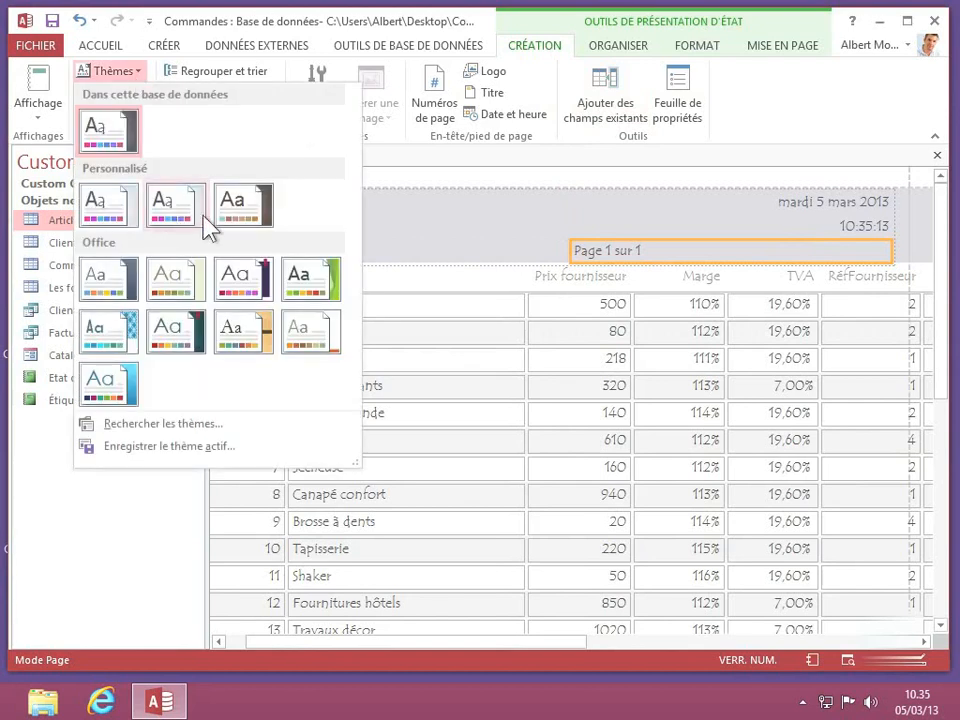
left_click(240, 335)
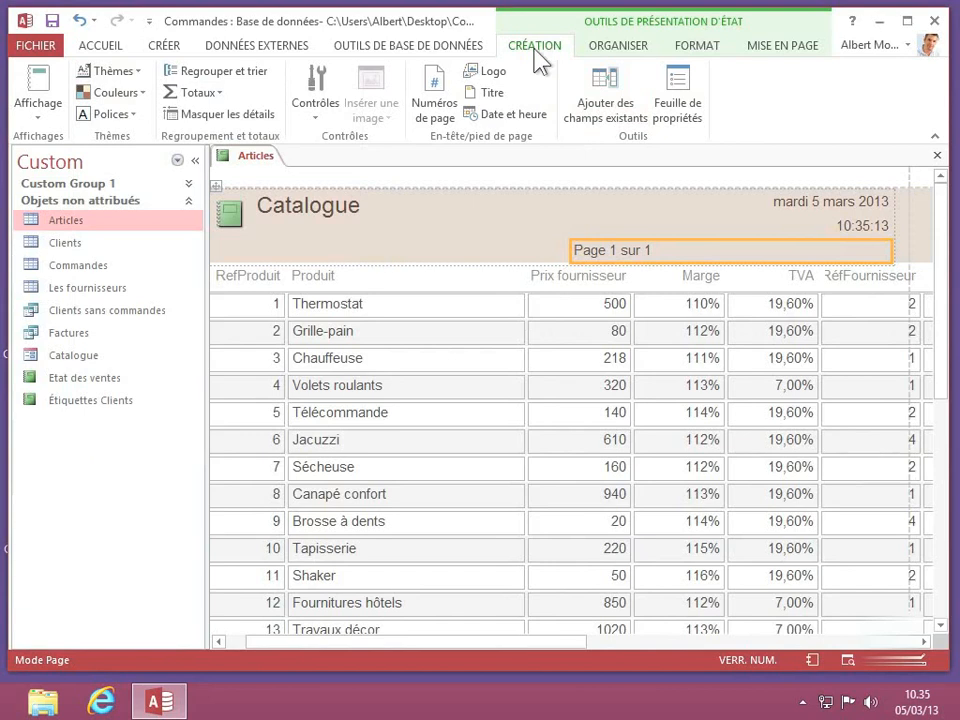
Step: Examine the report's structure in Mode Création, followed by its result in Mode État
left_click(32, 115)
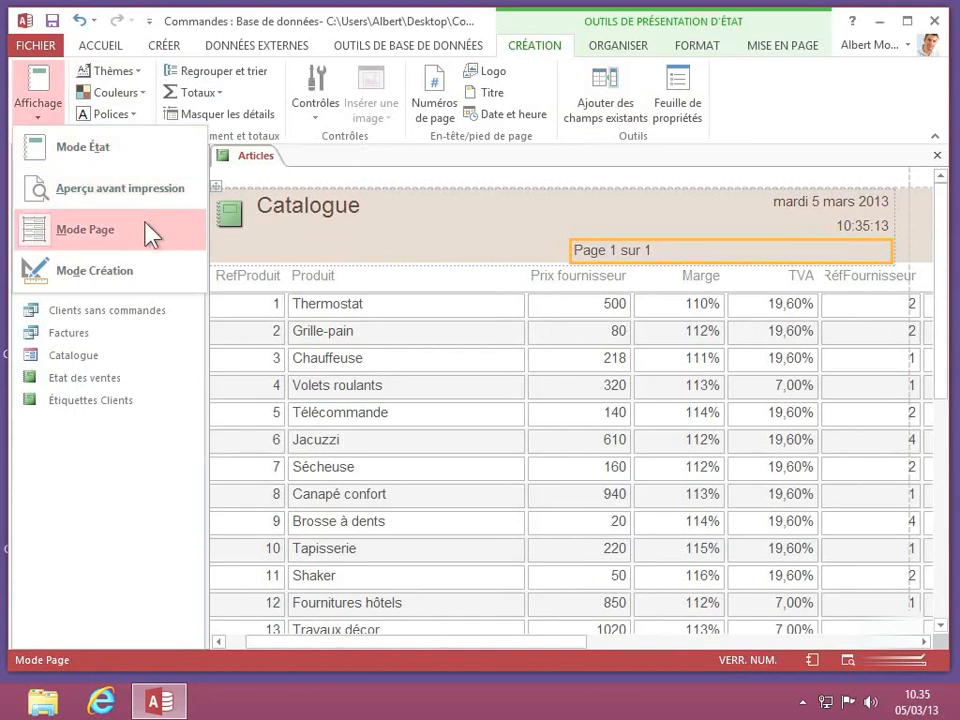
left_click(100, 272)
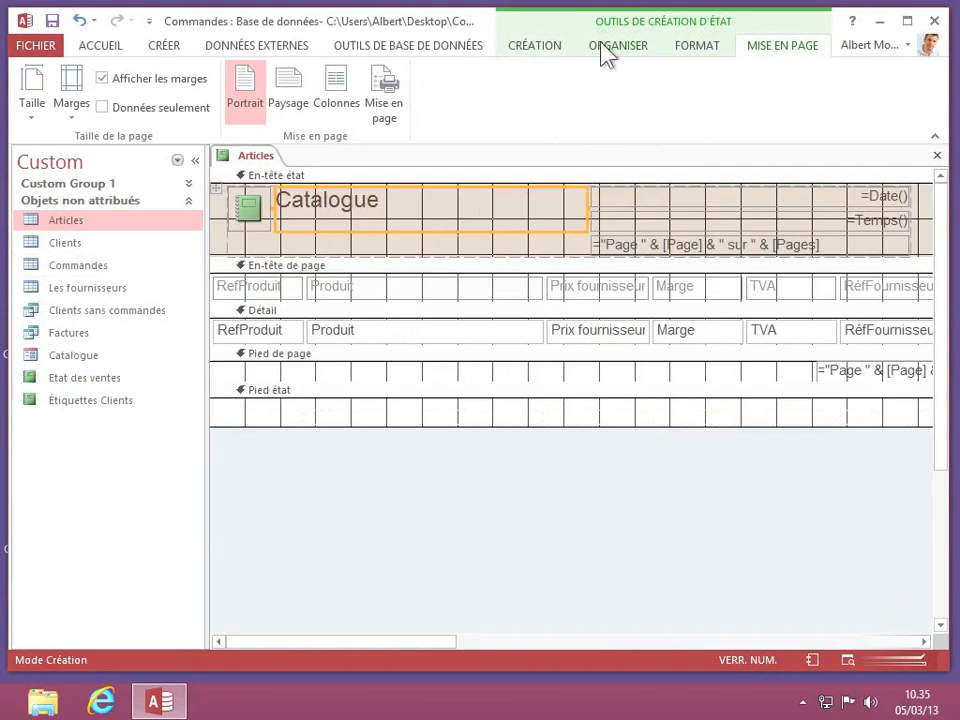
left_click(533, 45)
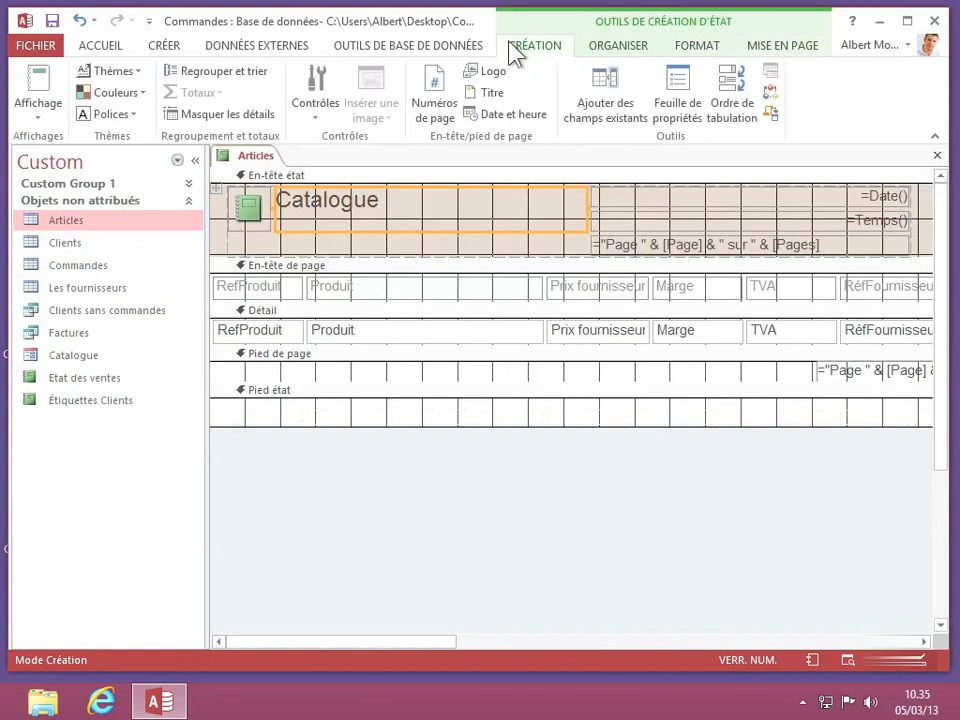
left_click(40, 115)
left_click(68, 147)
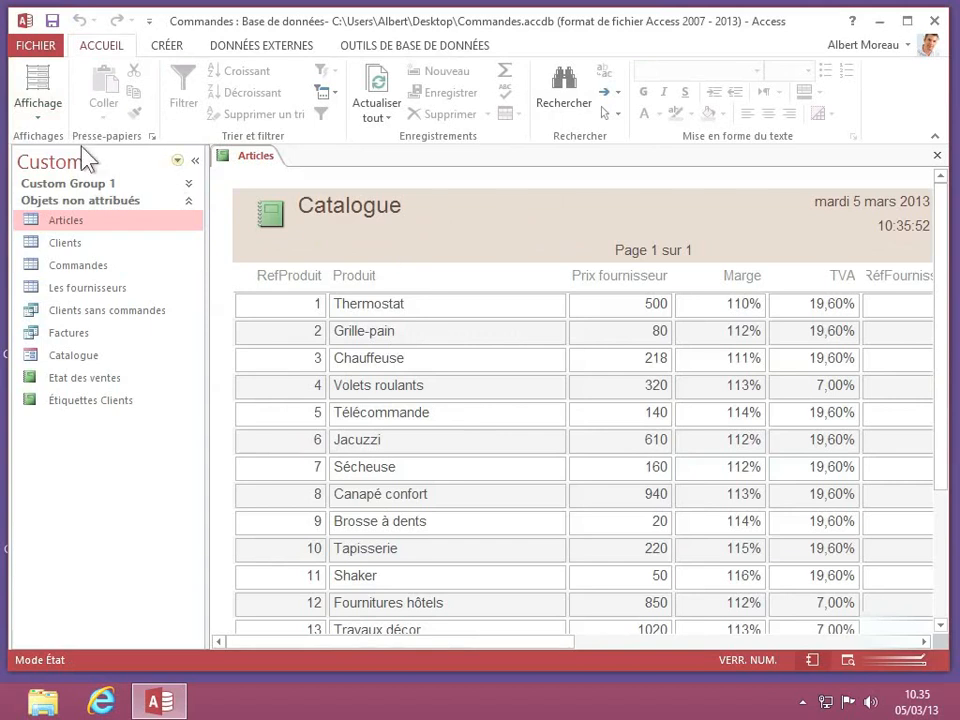
Step: Show the report in print preview (Aperçu avant impression) at 75 % zoom
left_click(42, 115)
left_click(79, 185)
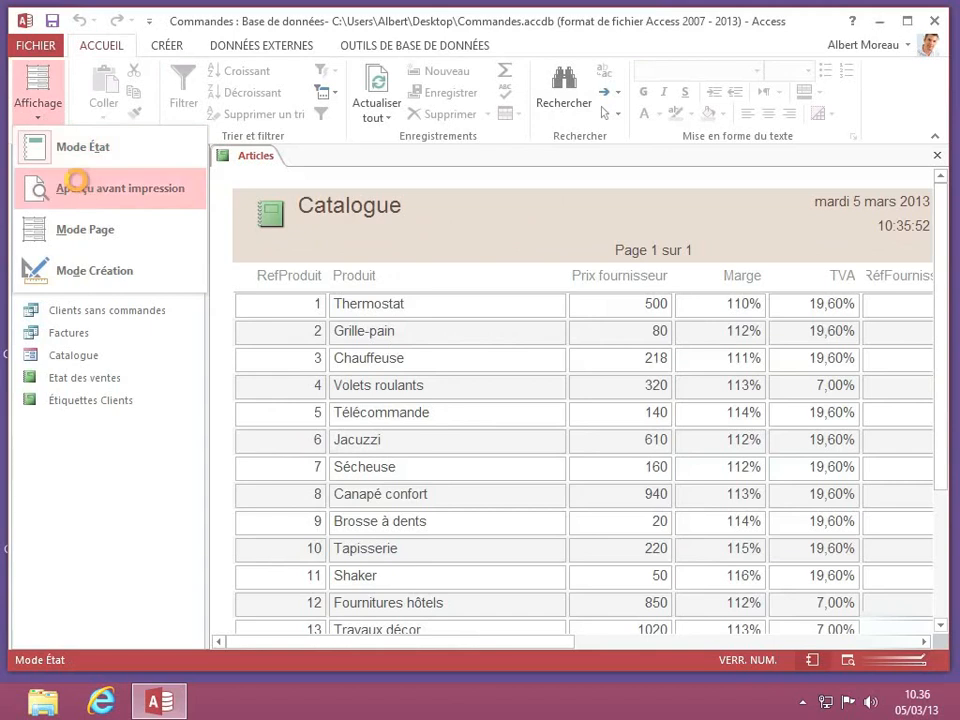
right_click(249, 168)
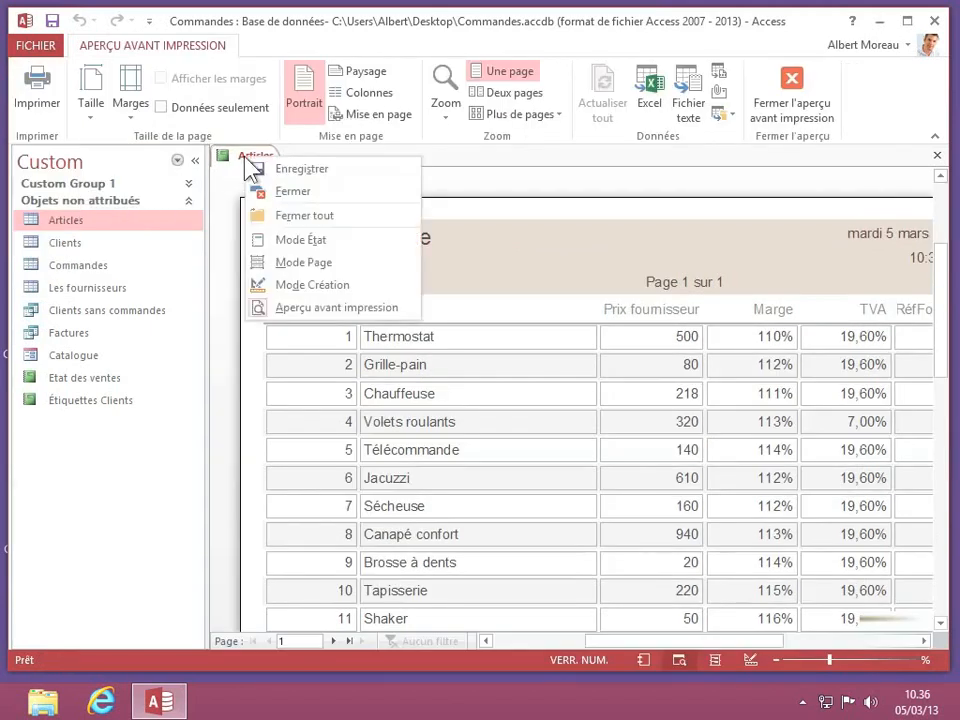
left_click(450, 151)
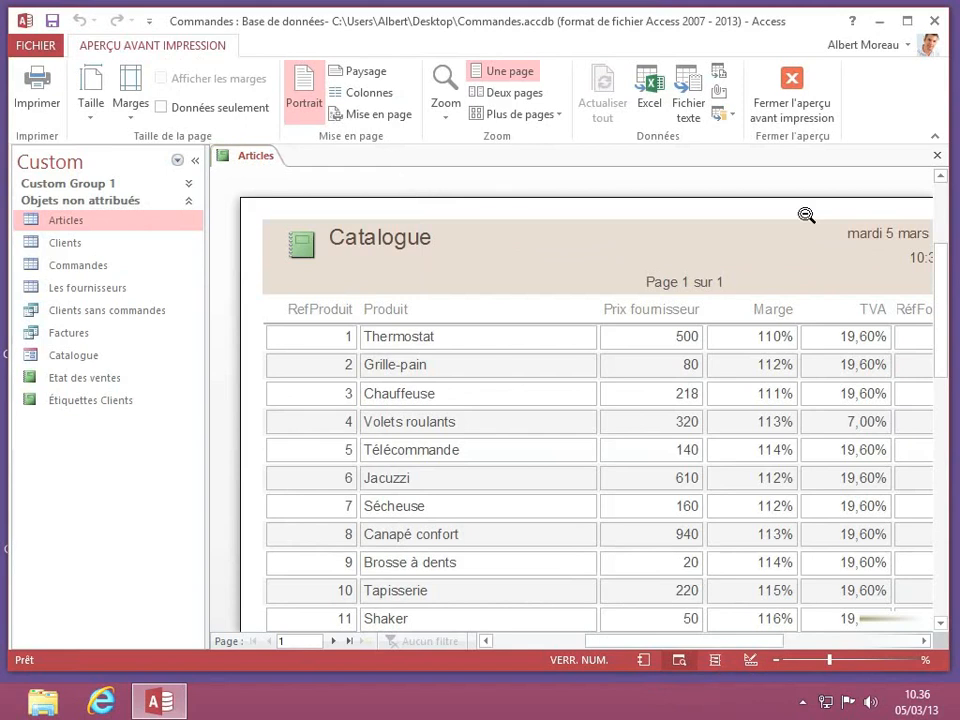
left_click(446, 116)
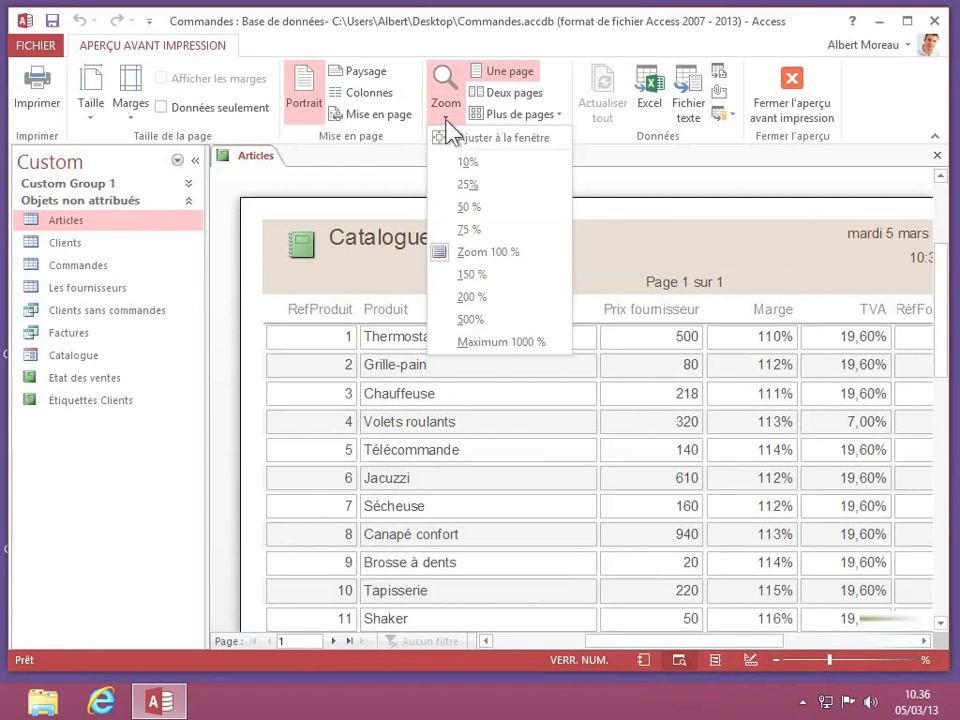
left_click(472, 229)
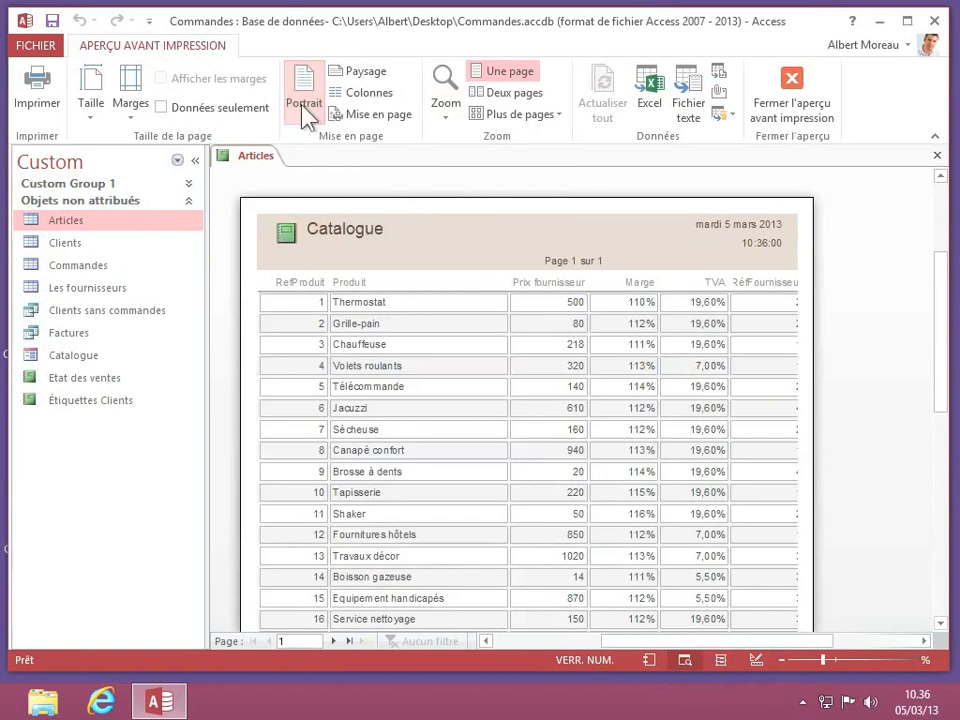
Step: Set the report's page orientation to landscape (Paysage) with narrow margins (Étroites) of 0,64 cm
left_click(355, 74)
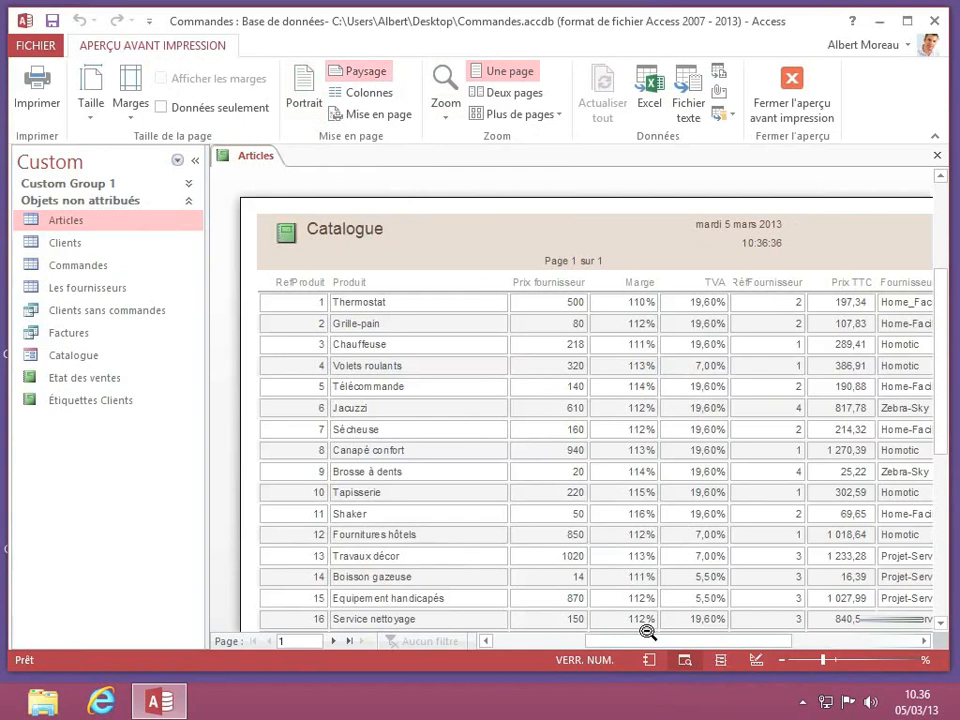
mouse_move(651, 643)
left_mouse_down()
mouse_move(707, 647)
mouse_move(658, 643)
left_mouse_up()
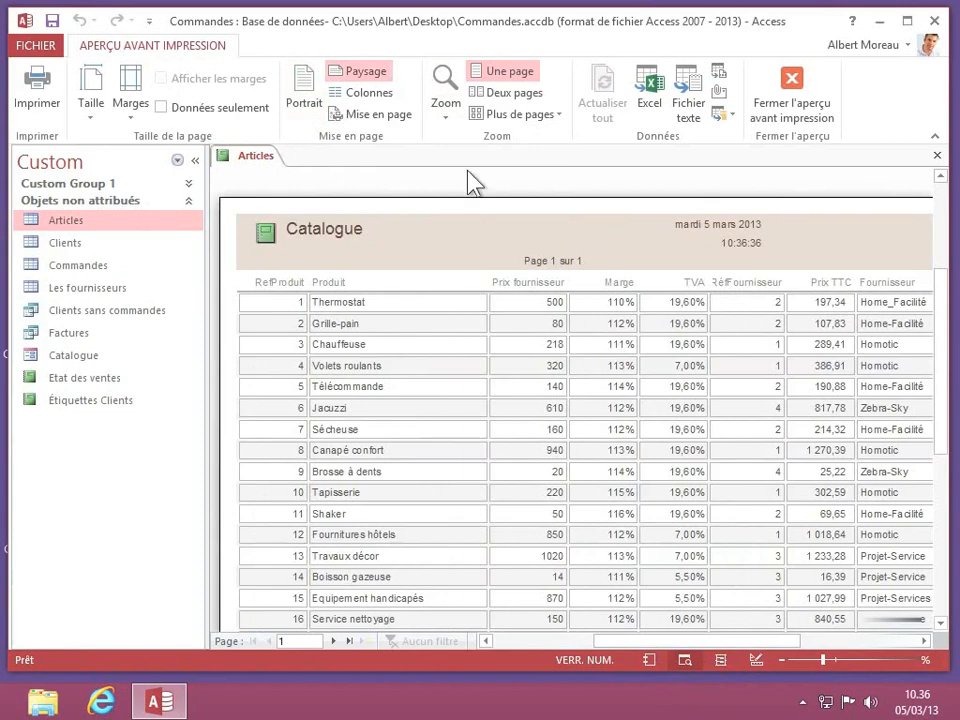
left_click(133, 112)
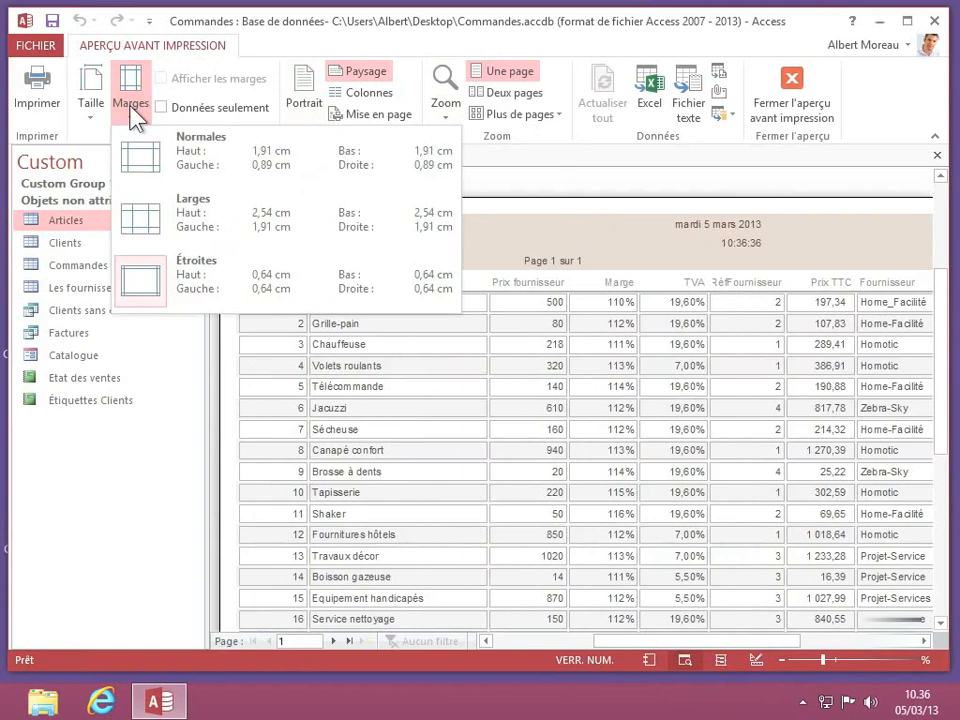
left_click(208, 272)
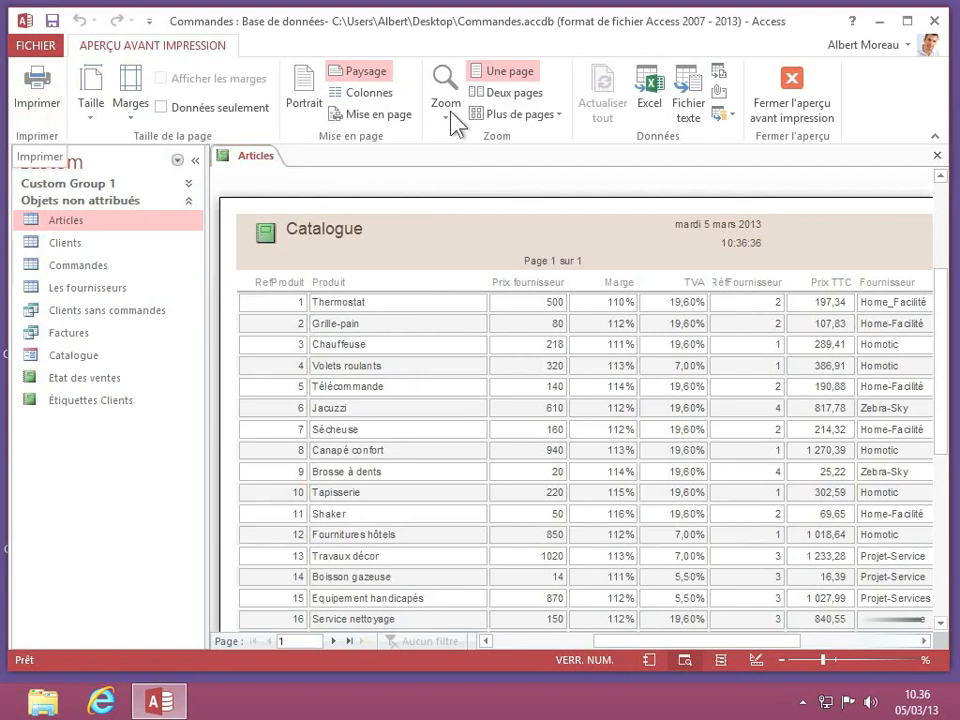
Step: Leave the print preview and close the Articles report without saving its changes
left_click(792, 97)
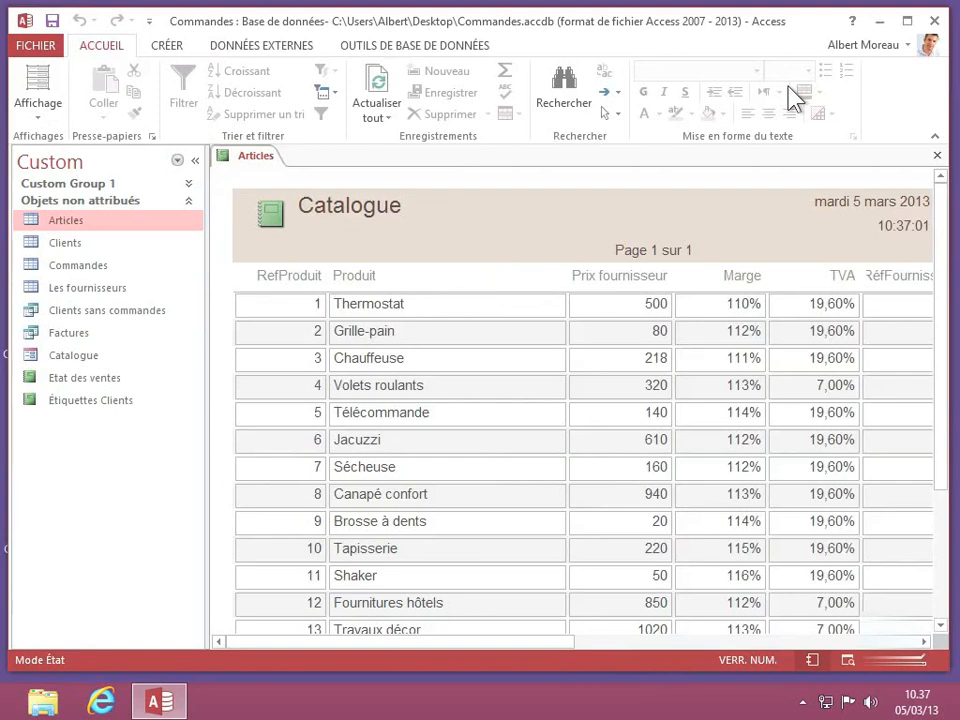
right_click(258, 160)
left_click(300, 190)
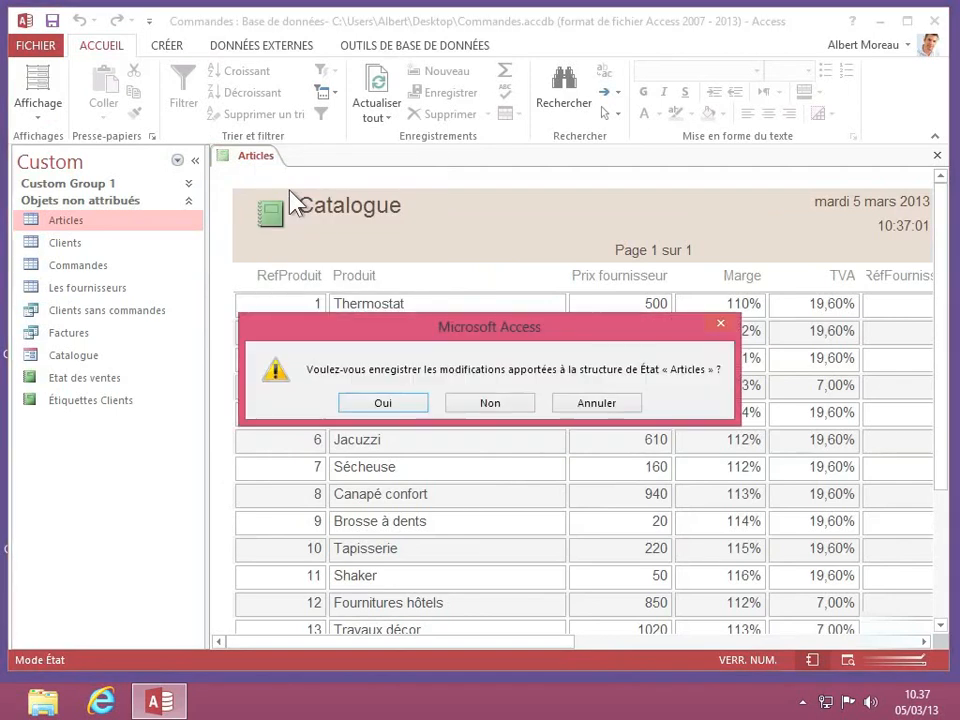
left_click(490, 404)
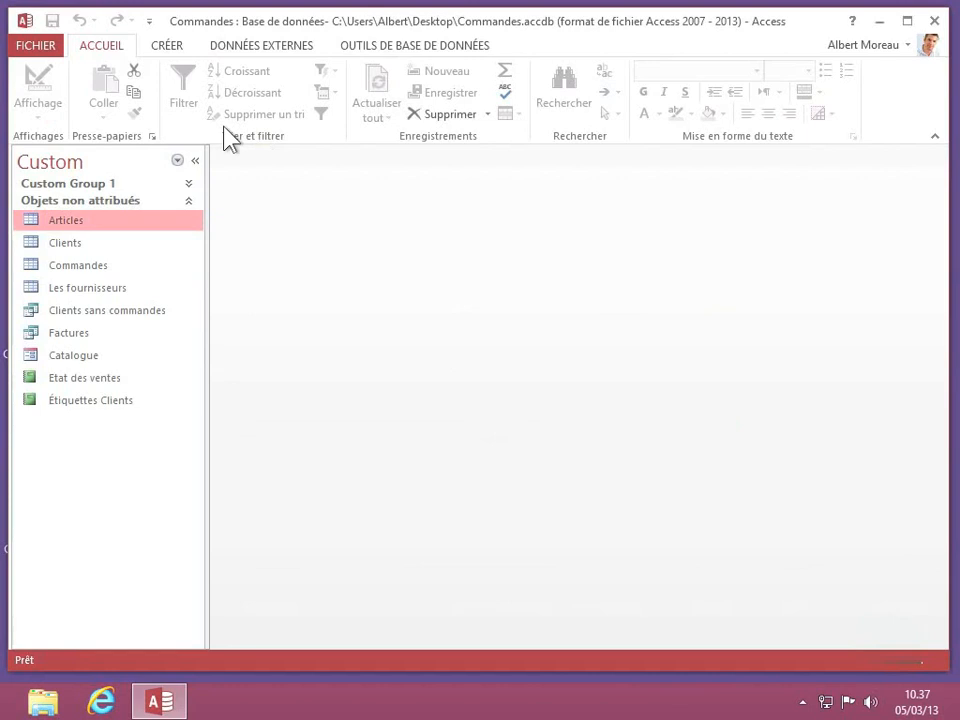
Step: Create a blank report (État vide) and display the list of existing fields beside it
left_click(165, 47)
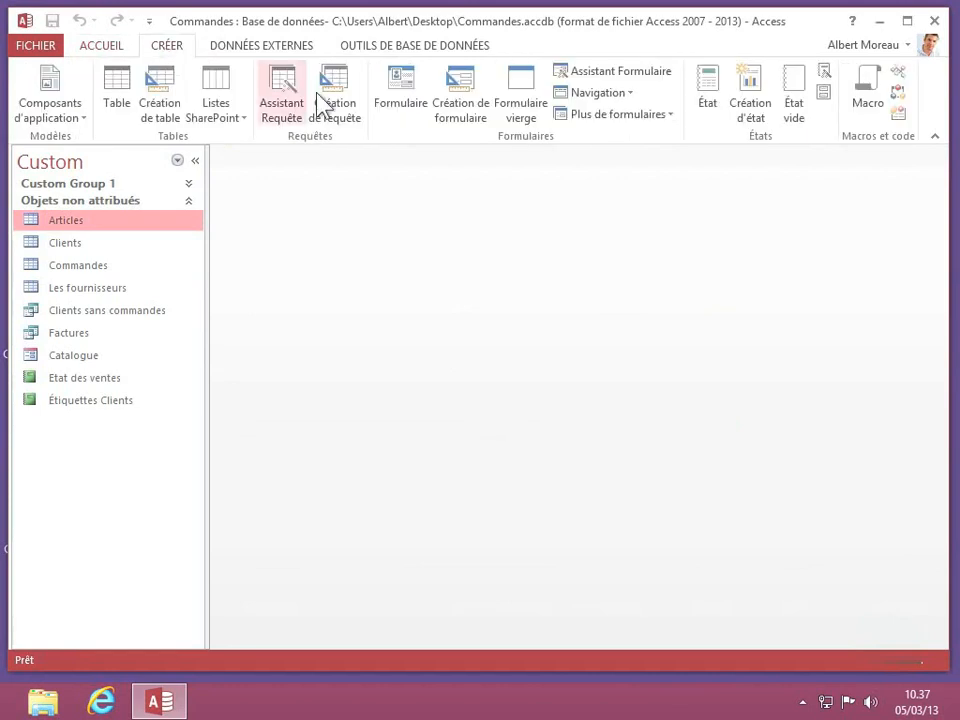
left_click(793, 110)
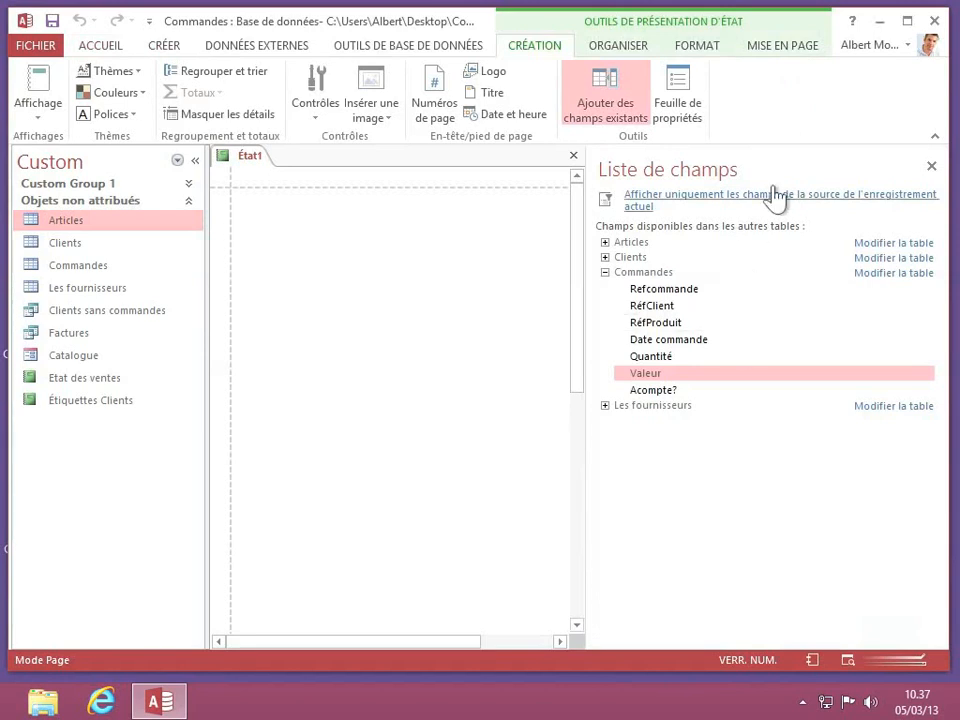
left_click(930, 167)
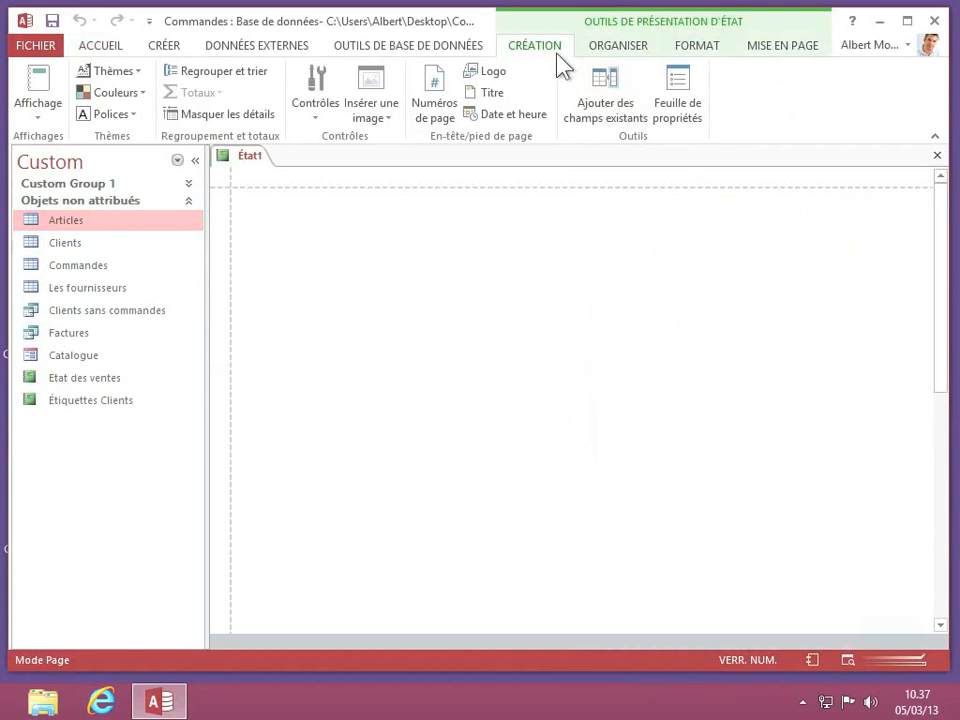
left_click(606, 112)
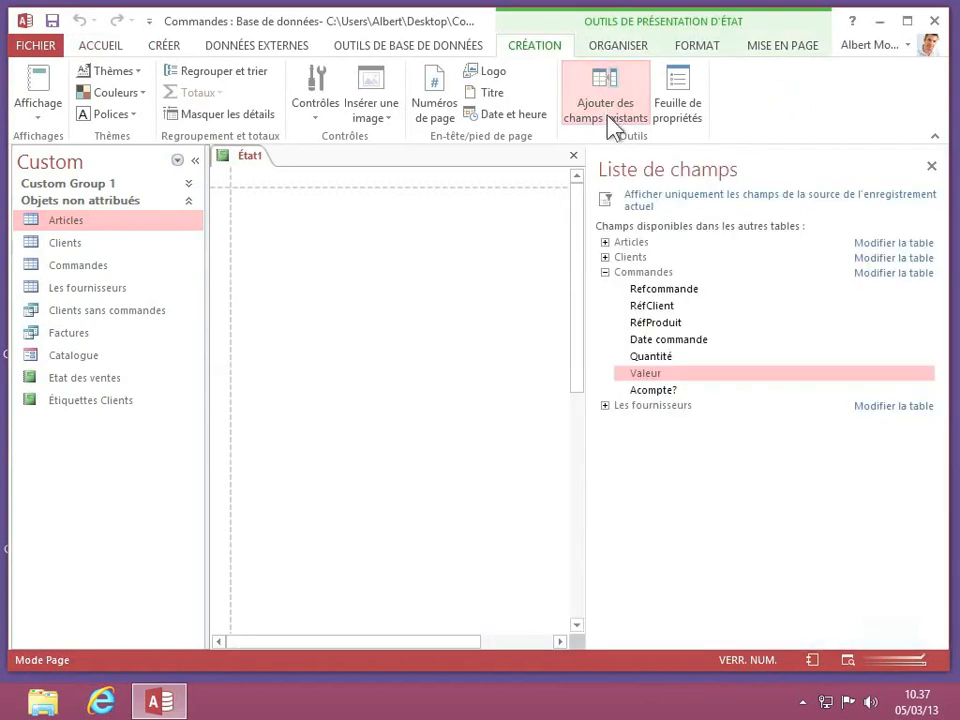
Step: Add the Prénom and Nom fields from the Clients table to the blank report as adjacent columns
left_click(605, 258)
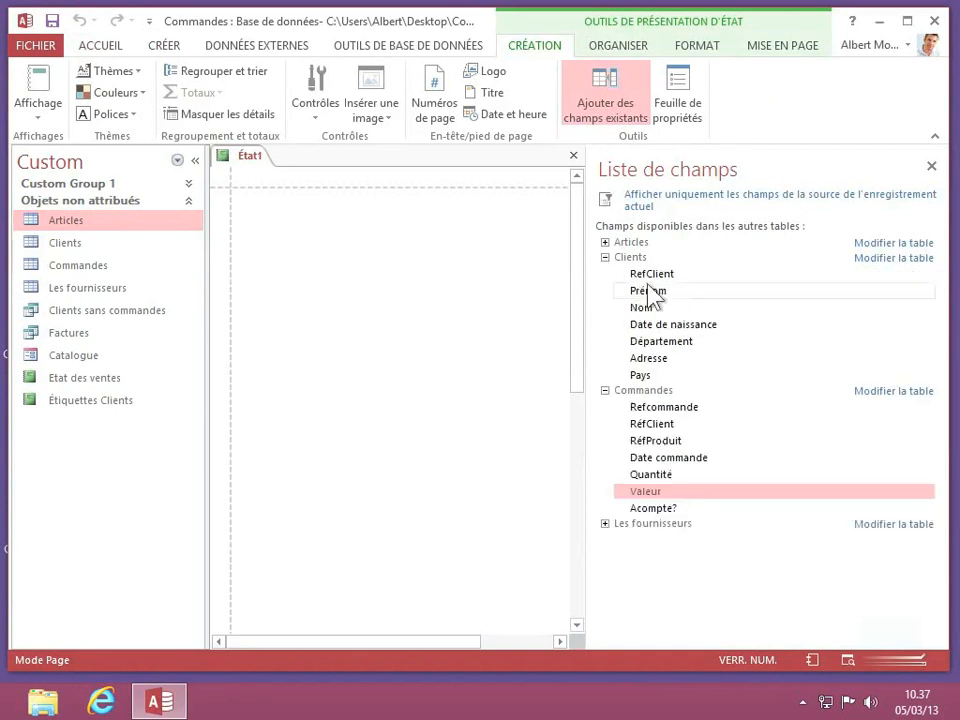
left_click_drag(649, 293, 276, 250)
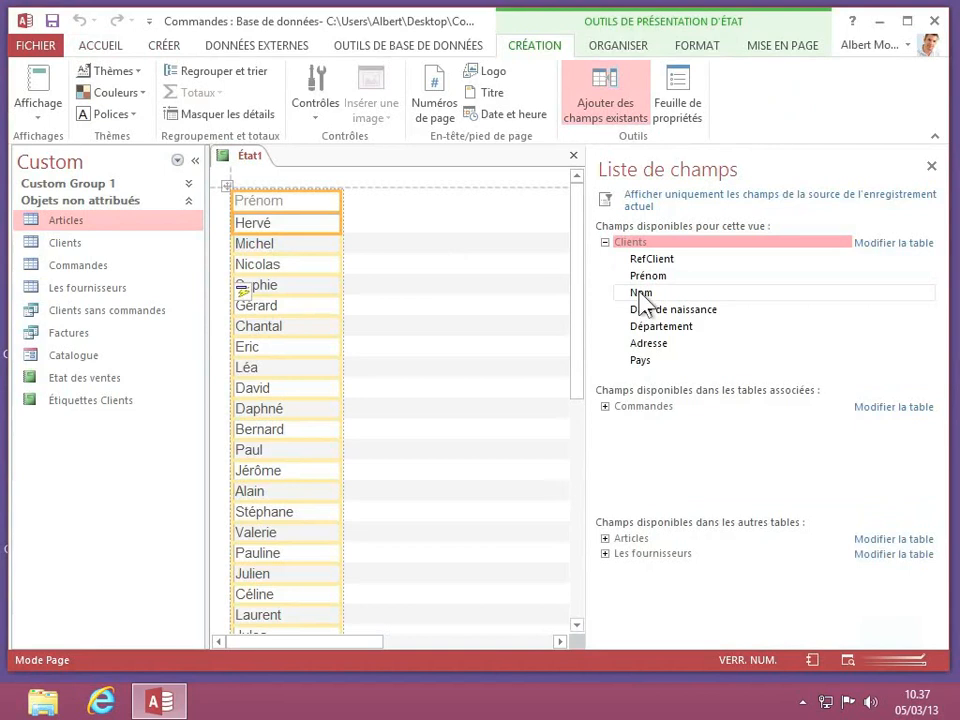
left_click_drag(641, 300, 370, 222)
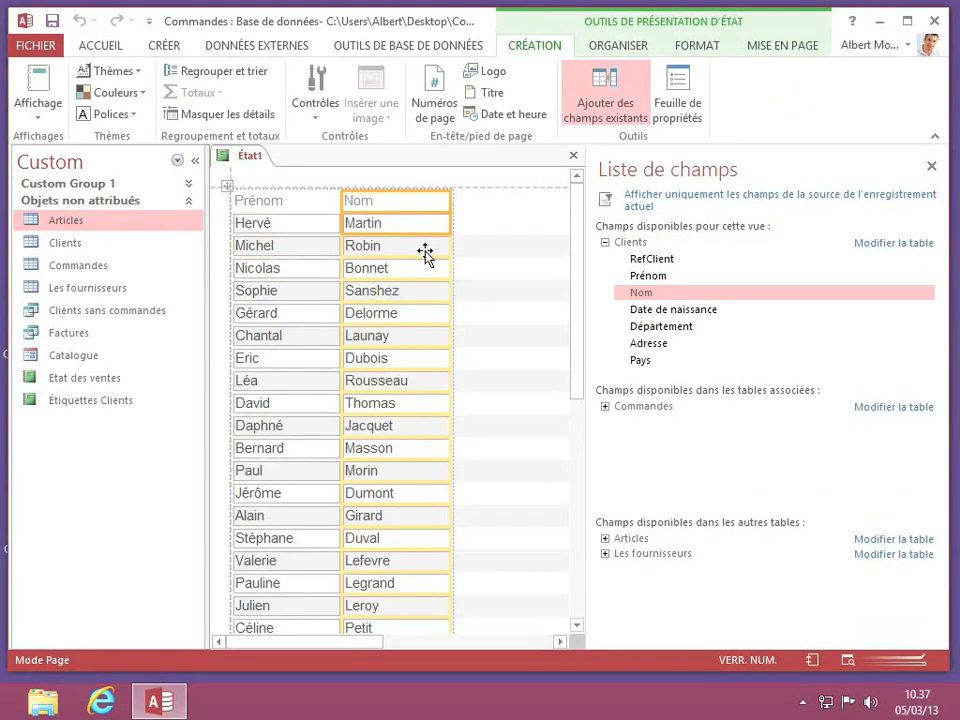
Step: Add the Date commande field from the related Commandes table and the Produit field from Articles as adjacent report columns
left_click(605, 407)
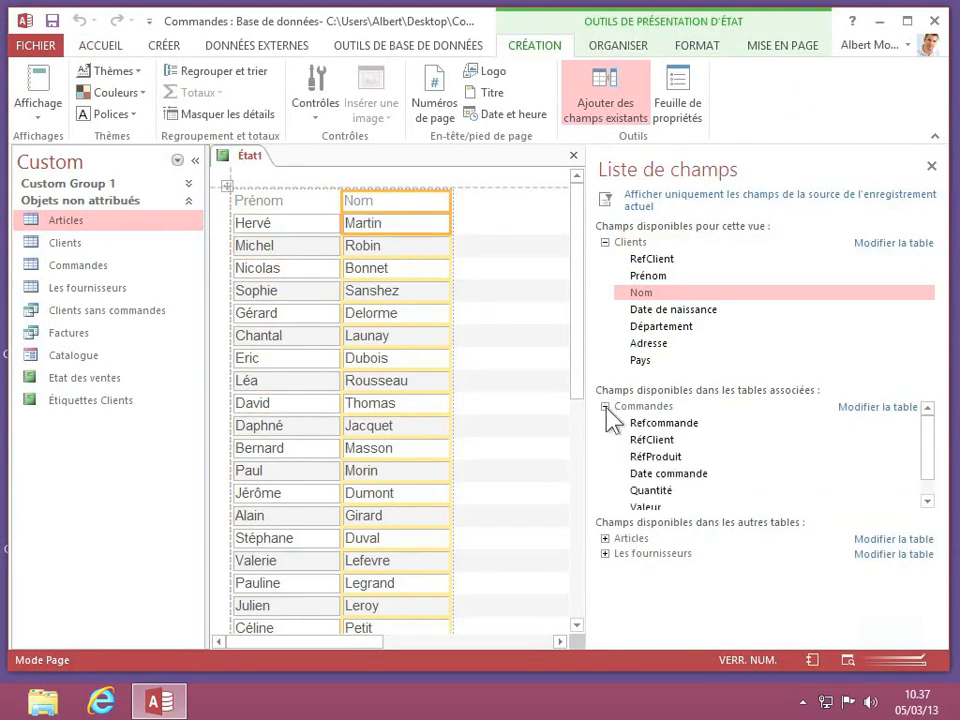
left_click_drag(664, 471, 530, 471)
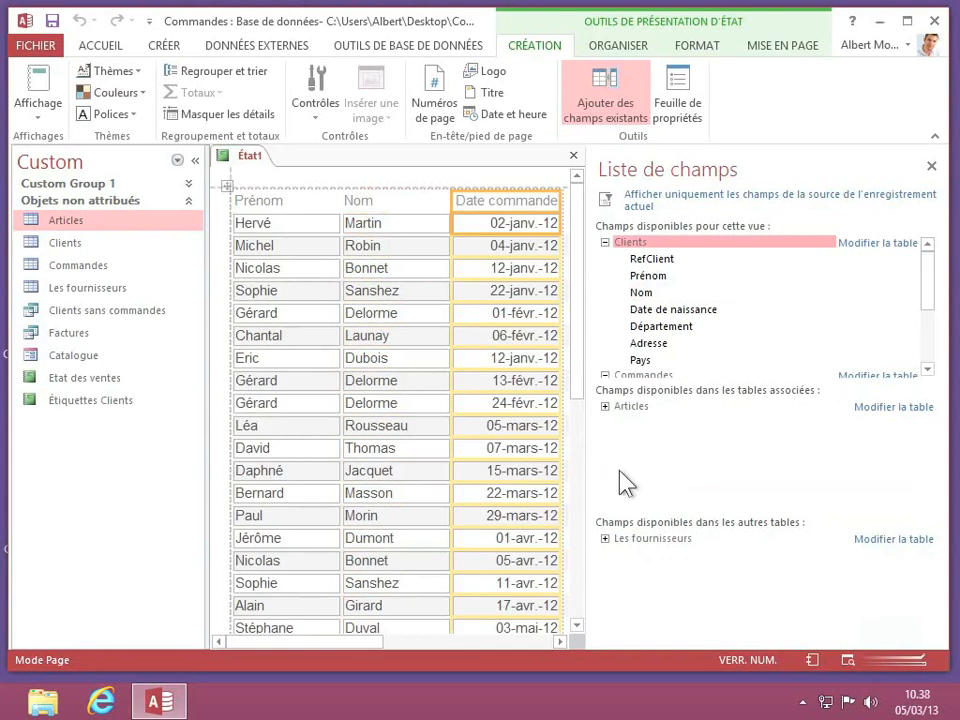
left_click(605, 407)
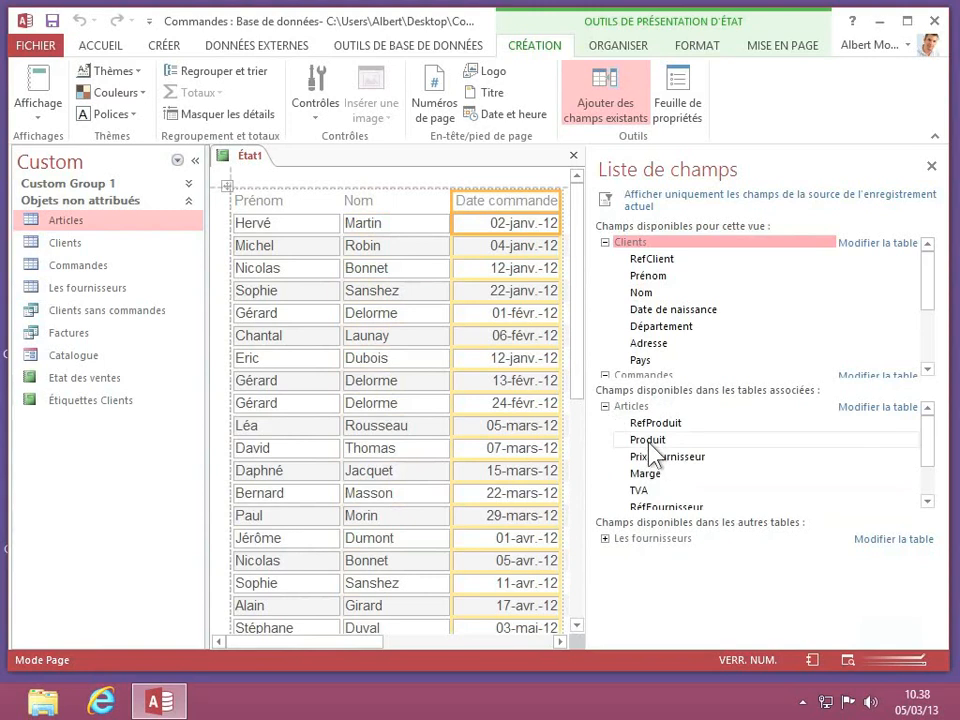
left_click_drag(647, 443, 429, 441)
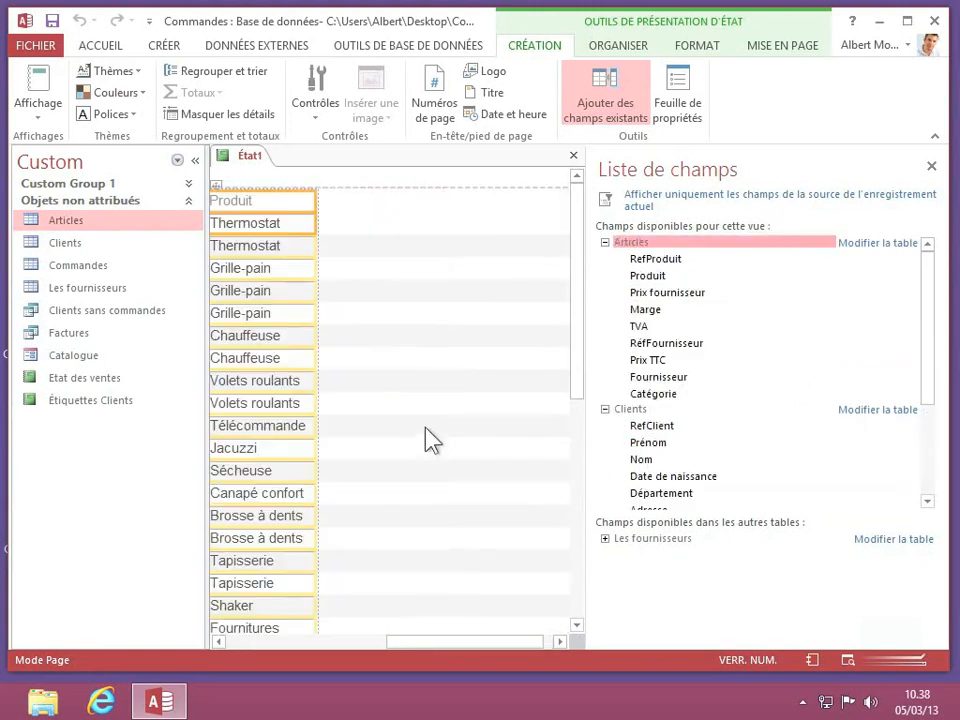
Step: Add the Quantité and Valeur fields from the Commandes table after the Produit column, and close the field list
left_click(218, 641)
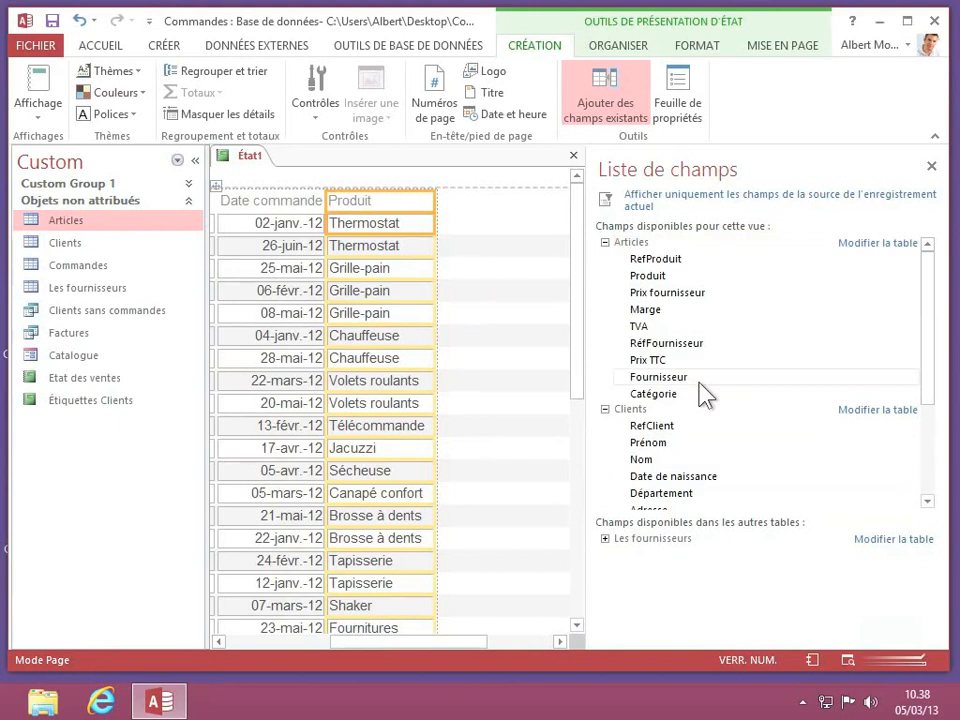
left_click_drag(926, 356, 932, 461)
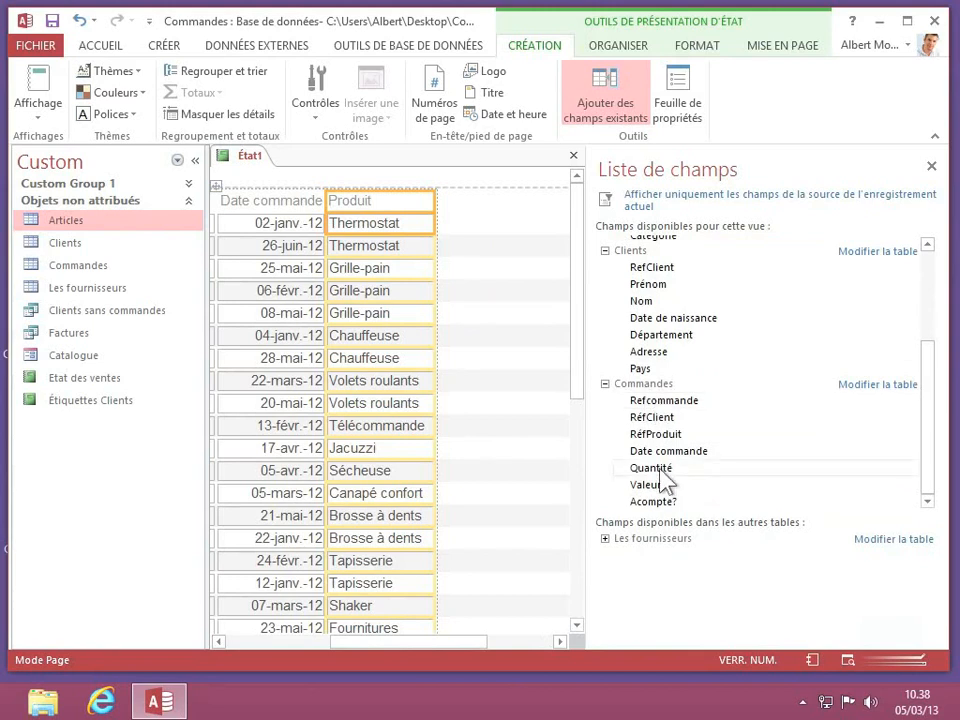
left_click_drag(658, 478, 497, 467)
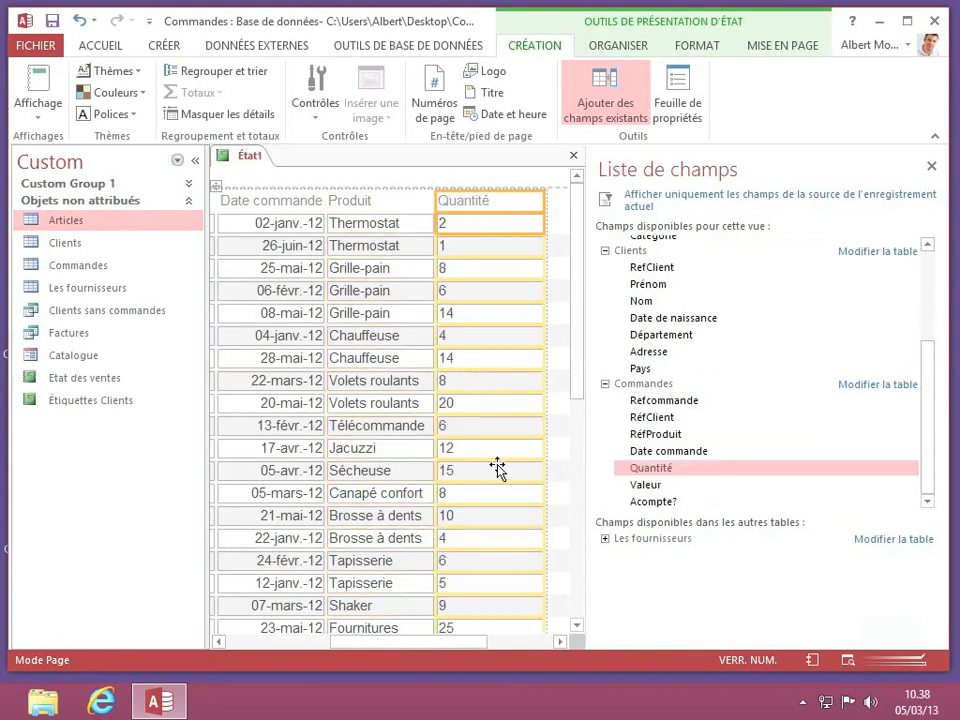
left_click_drag(640, 487, 441, 510)
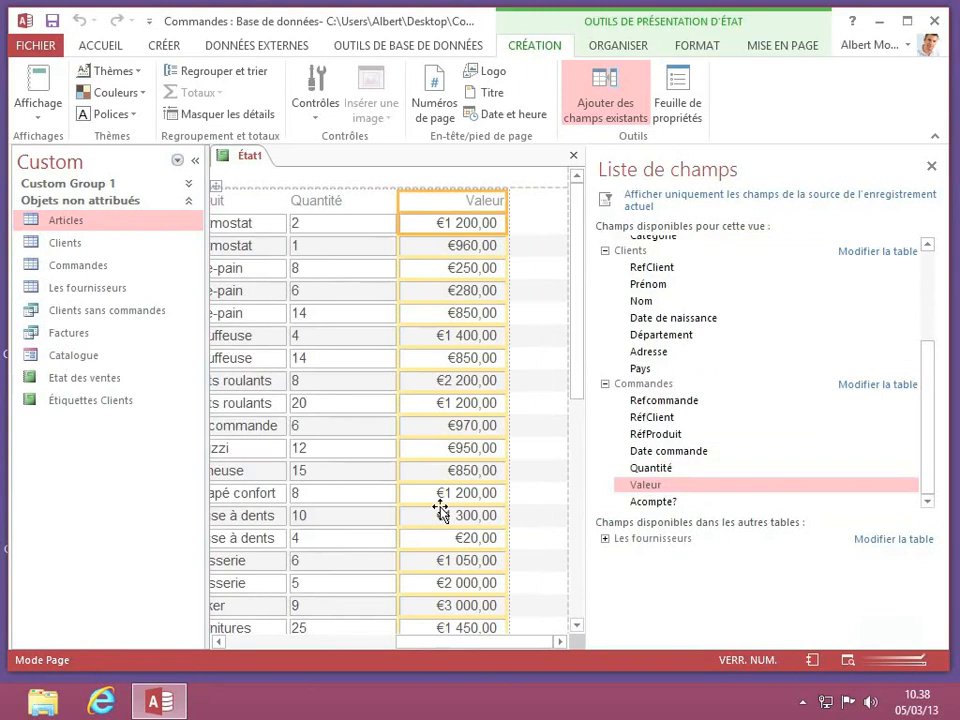
left_click(932, 166)
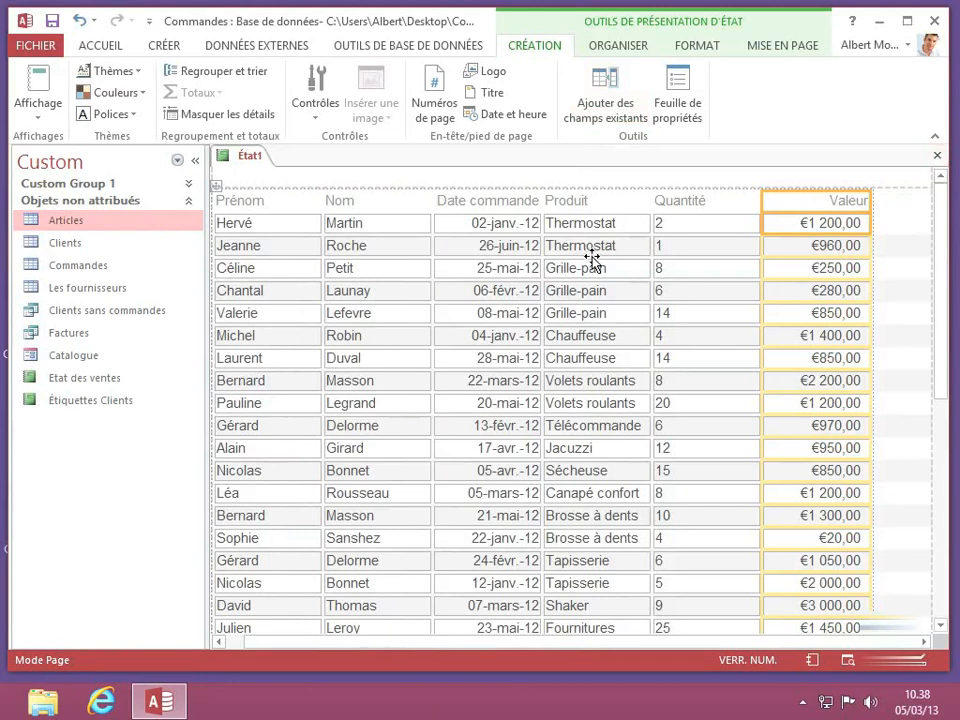
Step: Widen the Date commande column slightly and narrow the Quantité column of the report
left_click(534, 230)
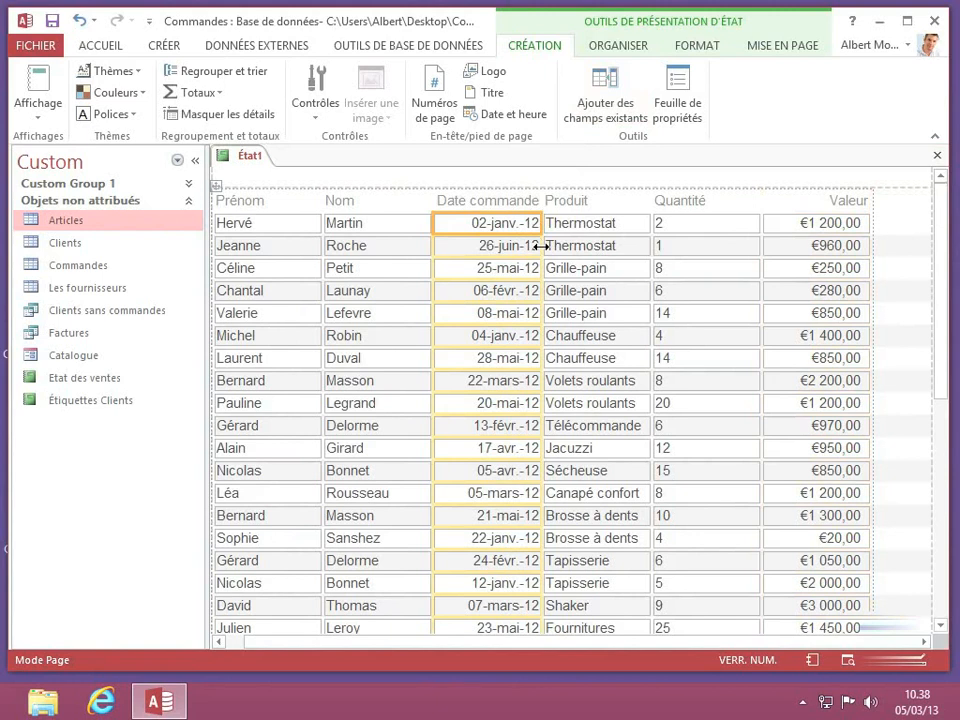
left_click_drag(540, 245, 560, 245)
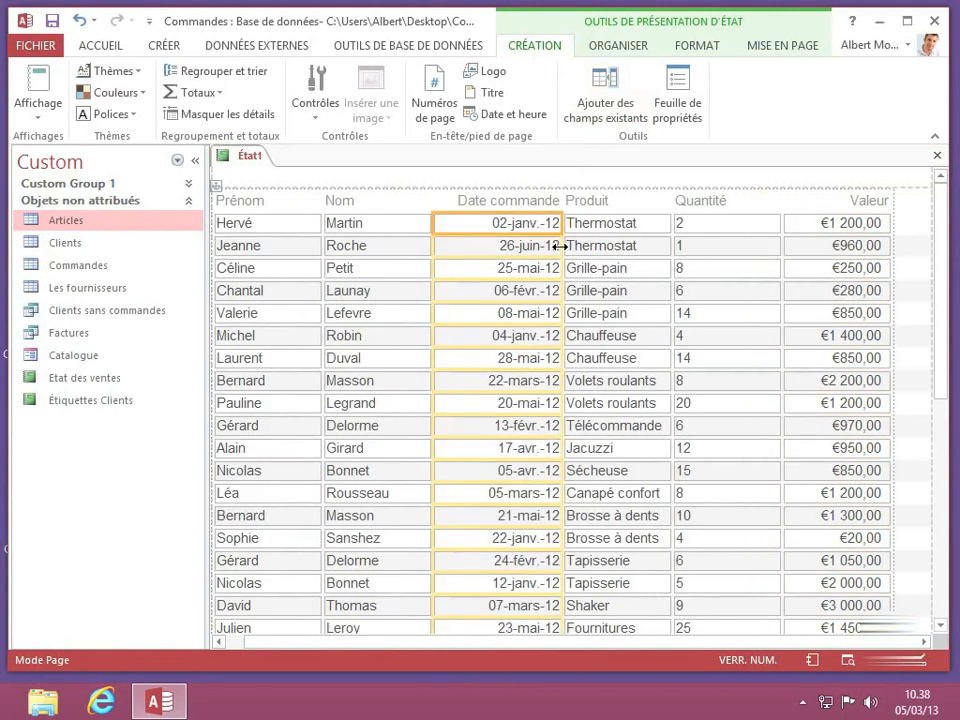
left_click(774, 245)
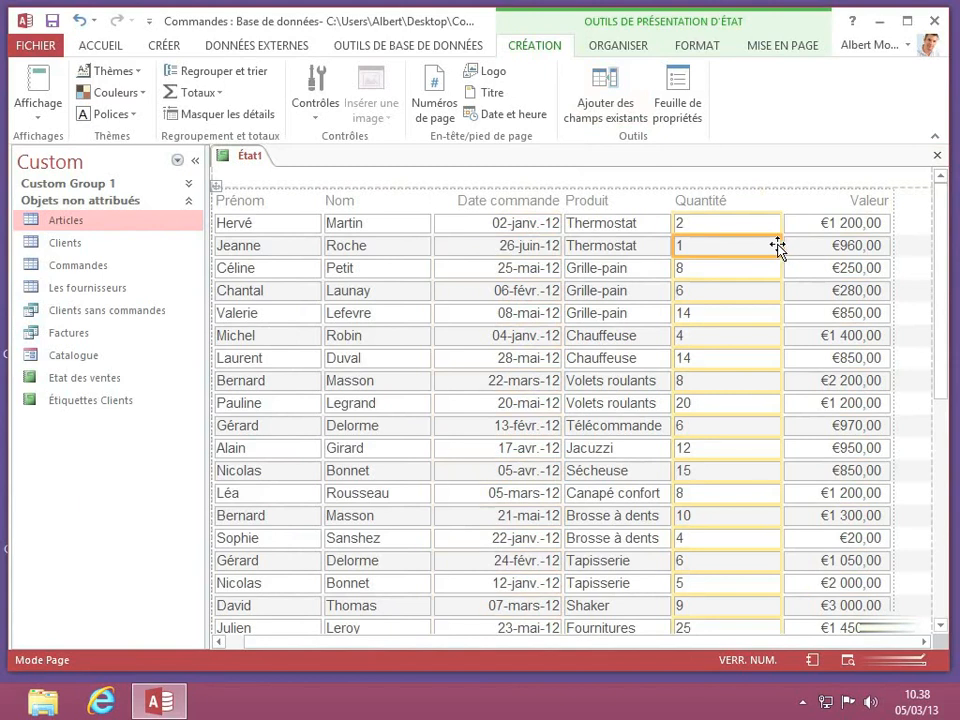
left_click_drag(776, 245, 735, 250)
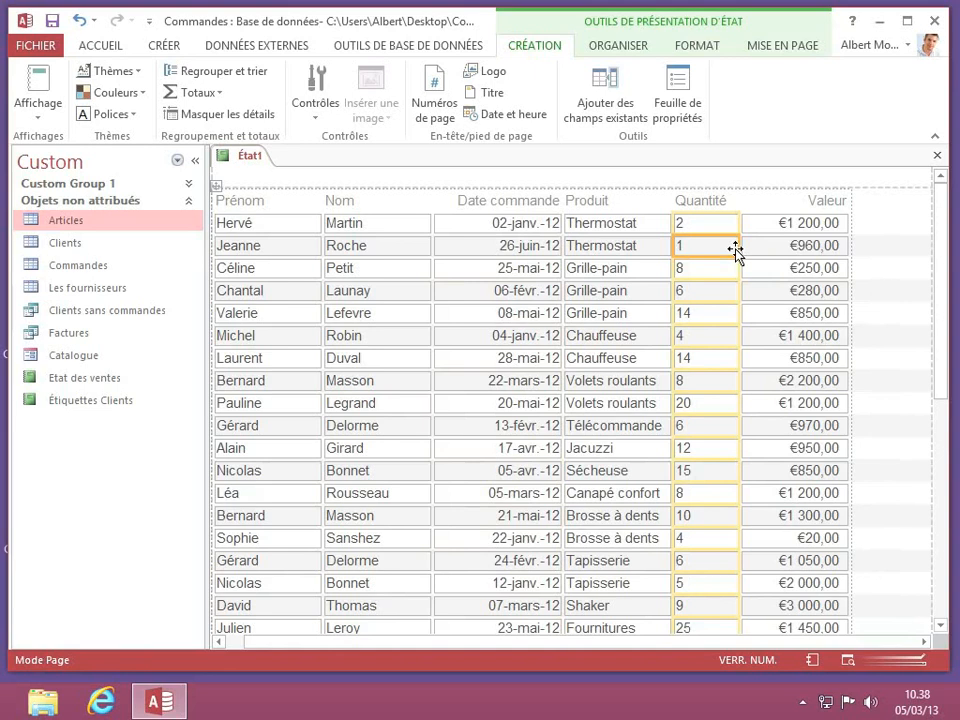
left_click(143, 93)
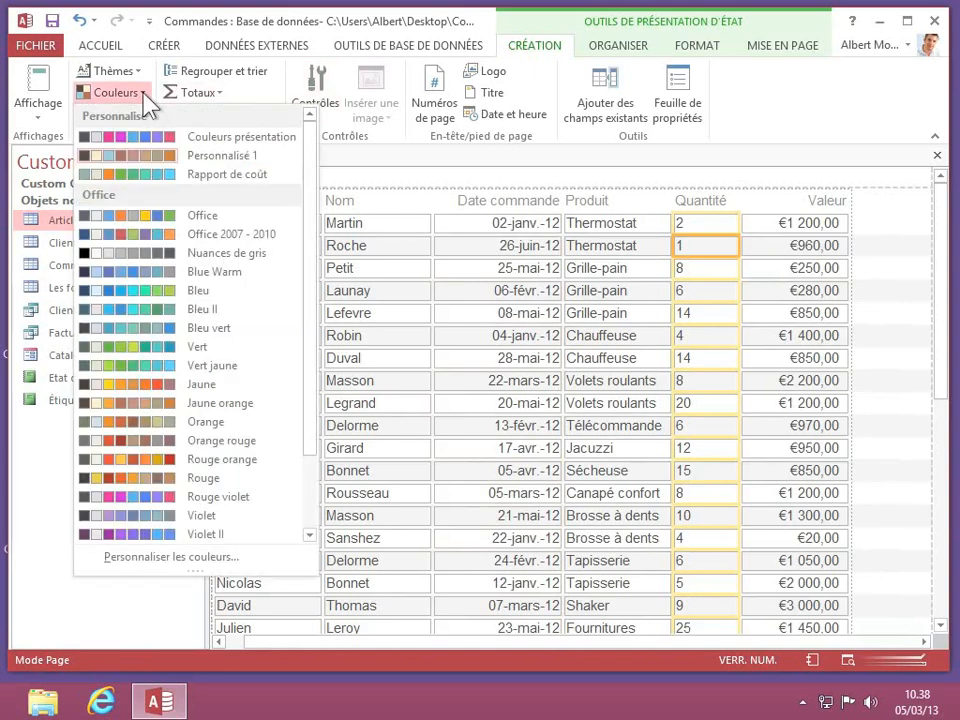
left_click(134, 74)
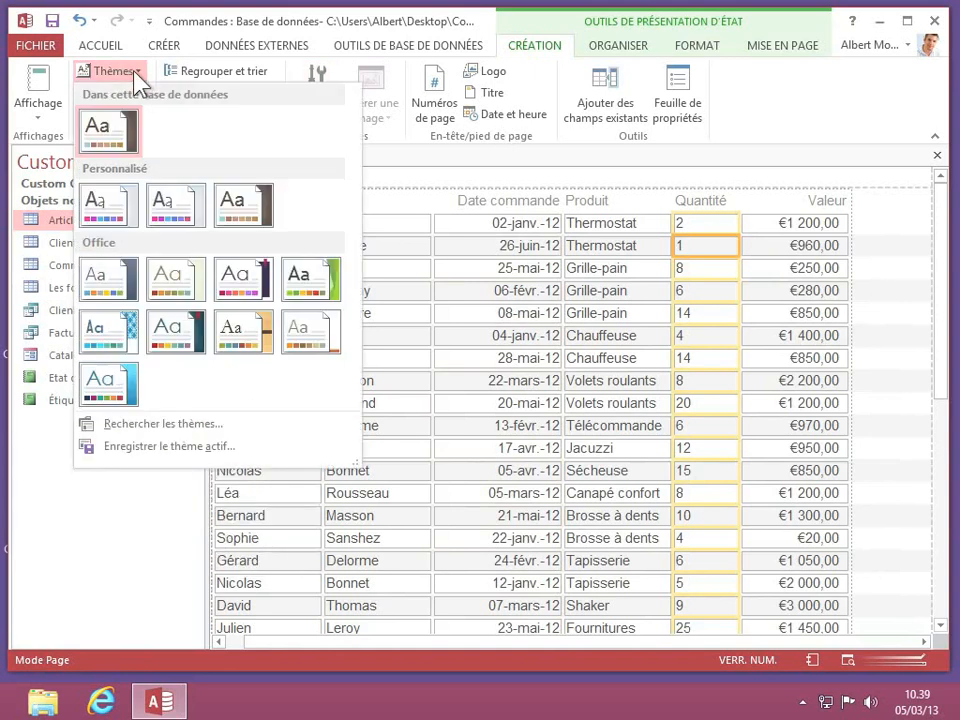
left_click(134, 74)
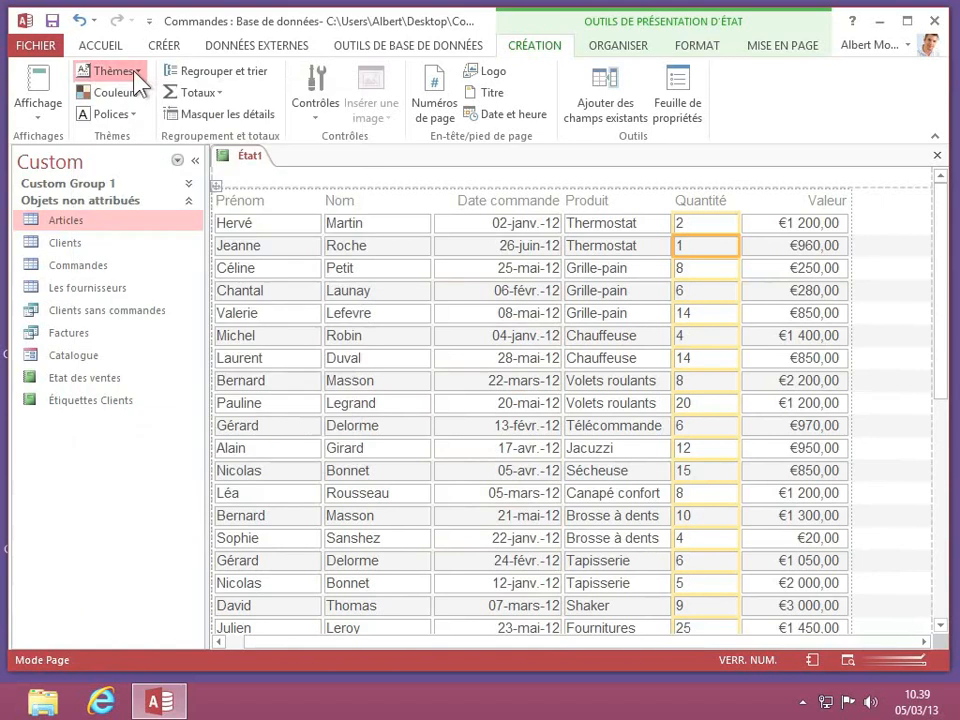
Step: Show the report in print preview (Aperçu avant impression), zoomed out enough to examine the full page width
left_click(36, 118)
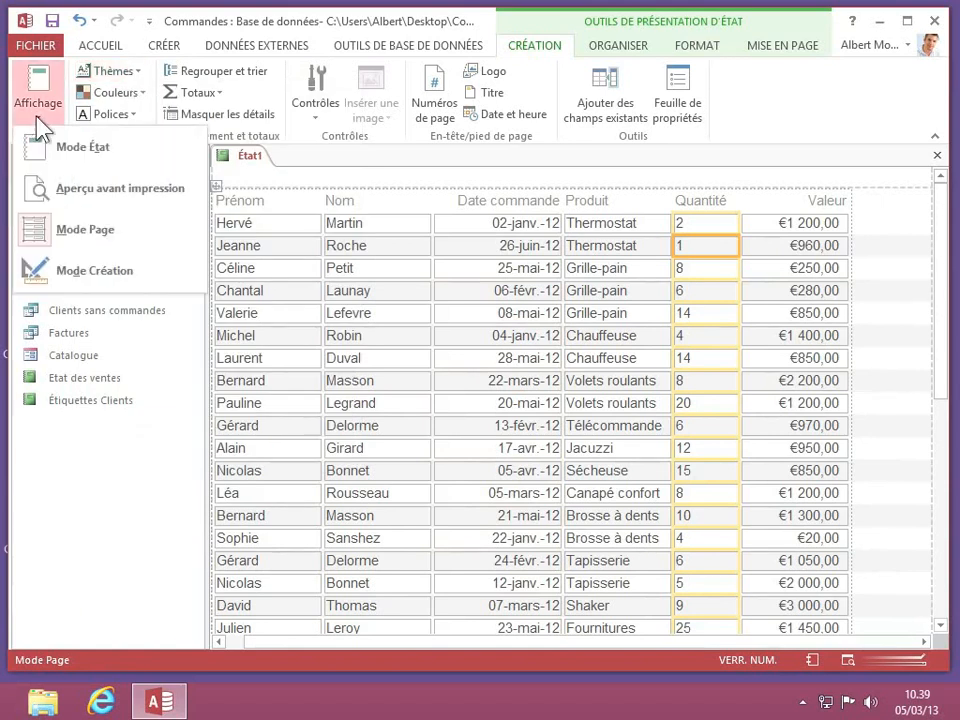
left_click(150, 189)
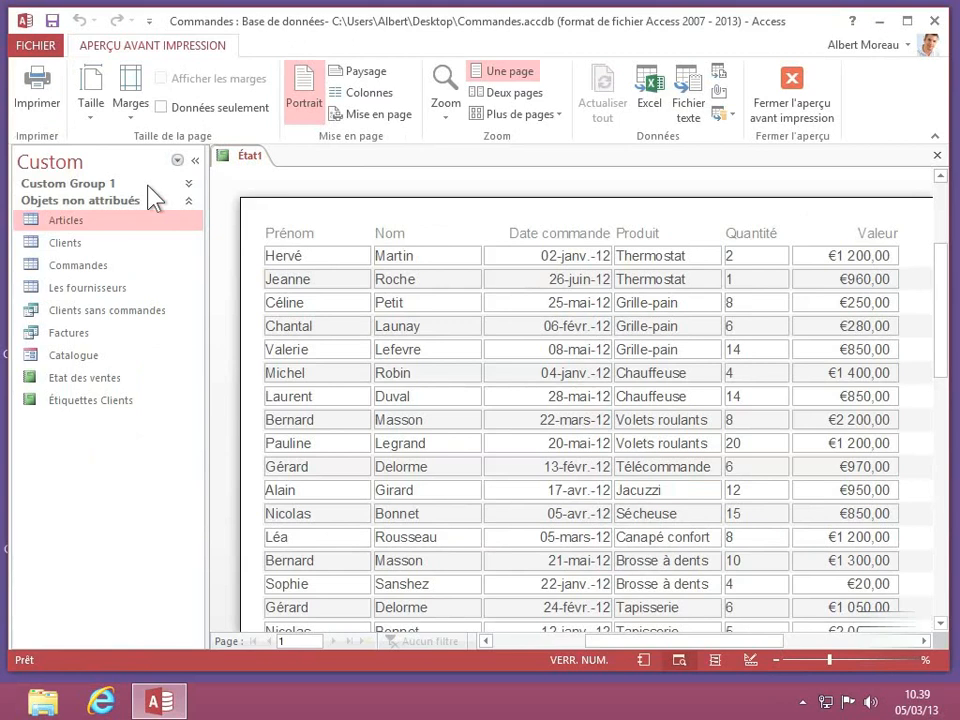
left_click(820, 659)
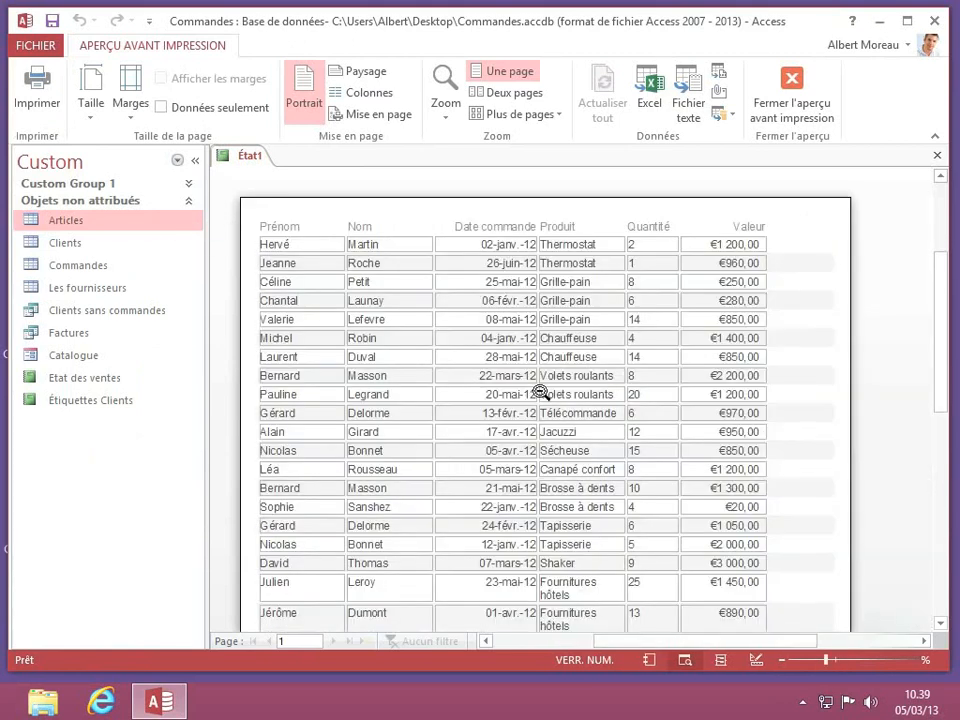
scroll(537, 378, "down", 2)
scroll(537, 378, "up", 3)
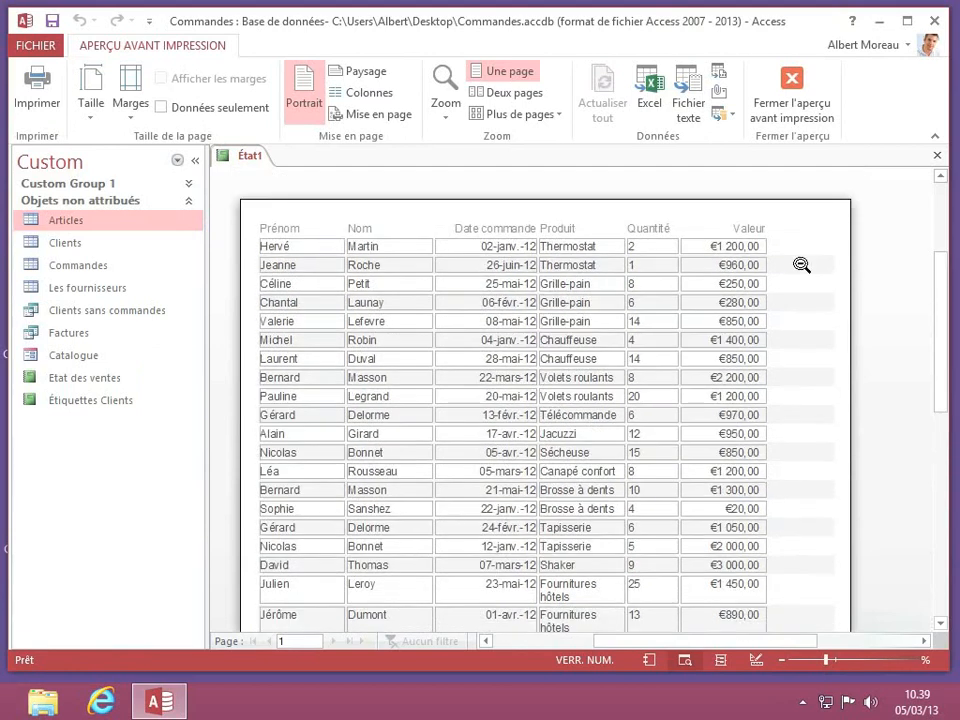
Step: Set the report's page margins to Larges (2,54 cm top and bottom, 1,91 cm on the sides) and check the page down to its end
left_click(139, 114)
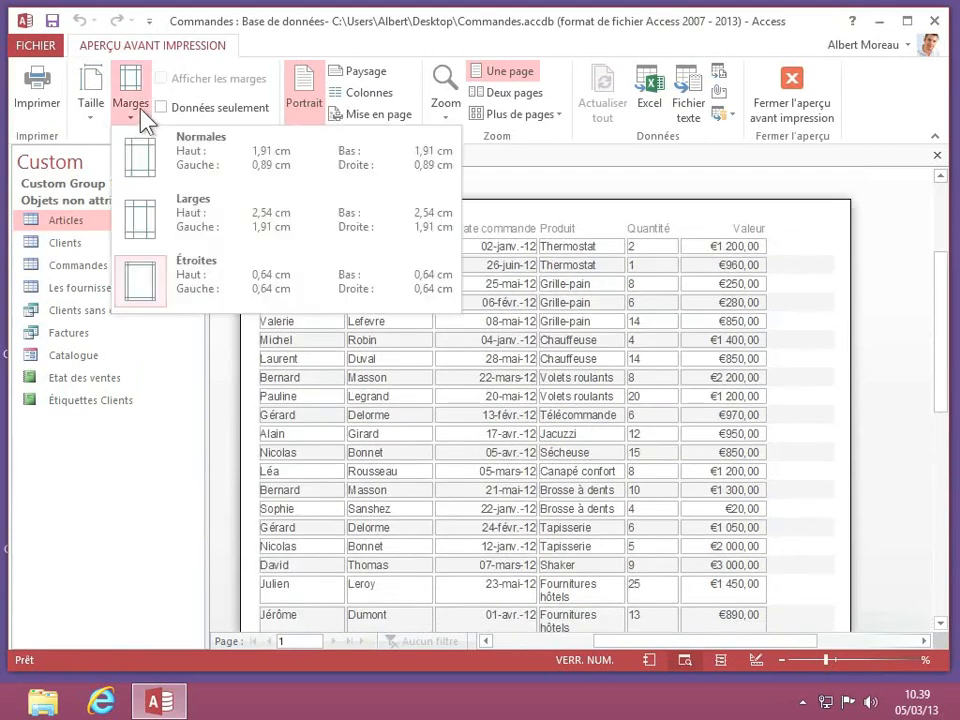
left_click(214, 208)
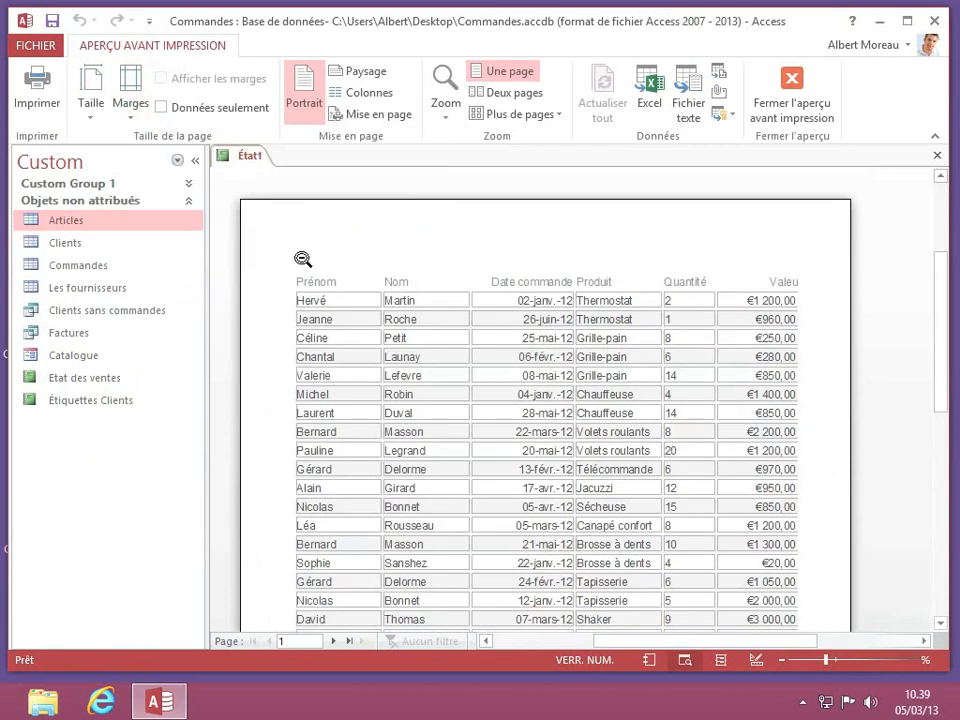
scroll(558, 347, "down", 3)
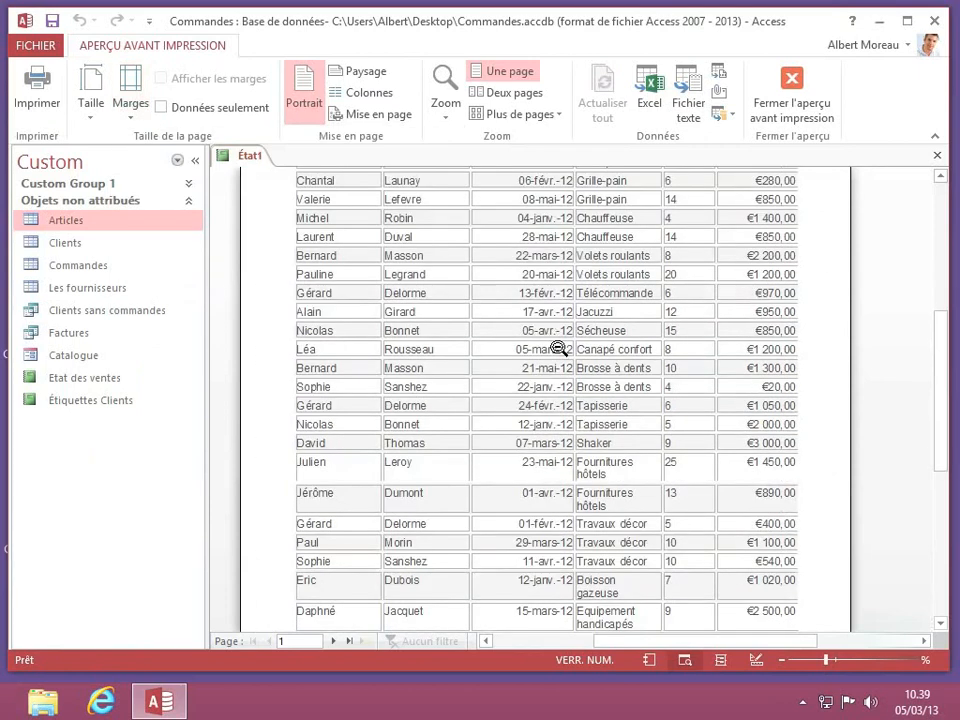
scroll(558, 347, "down", 2)
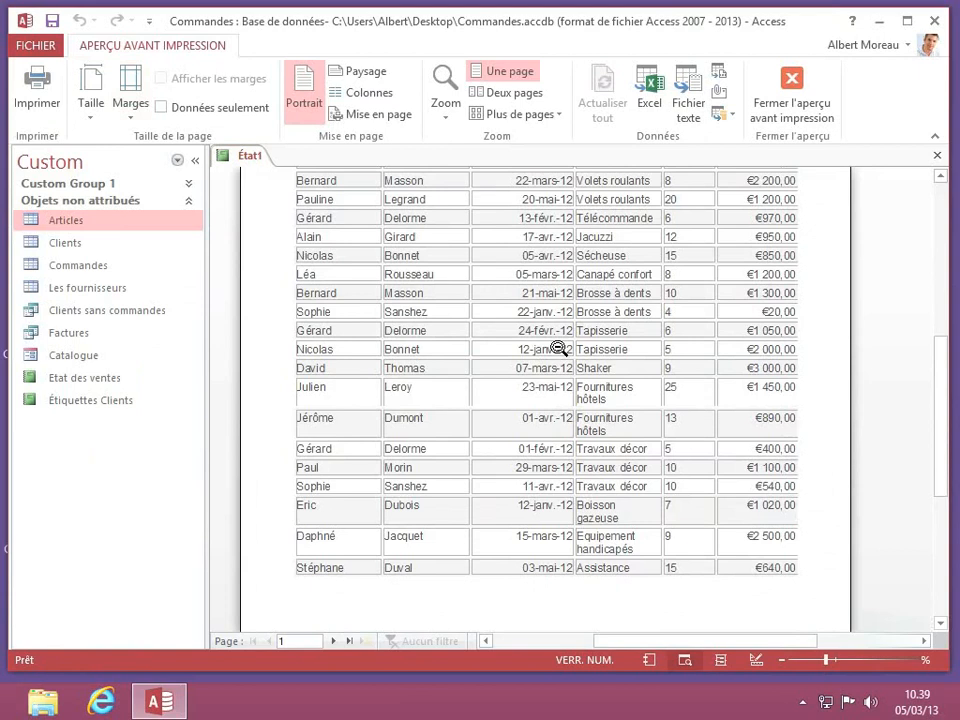